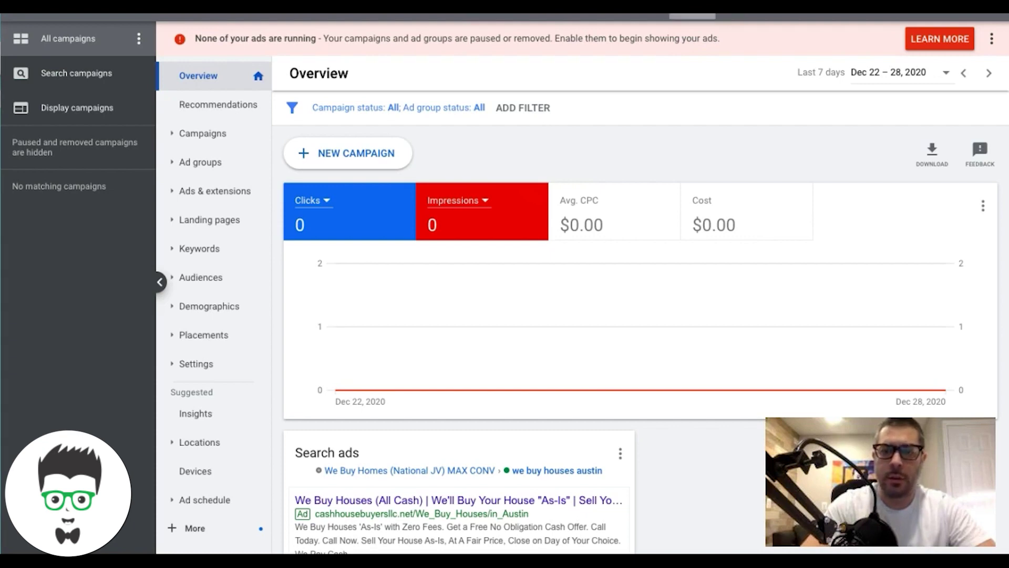
# - Start a new phone call conversion action that tracks calls from ads using call extensions or call-only ads
pyautogui.click(693, 16)
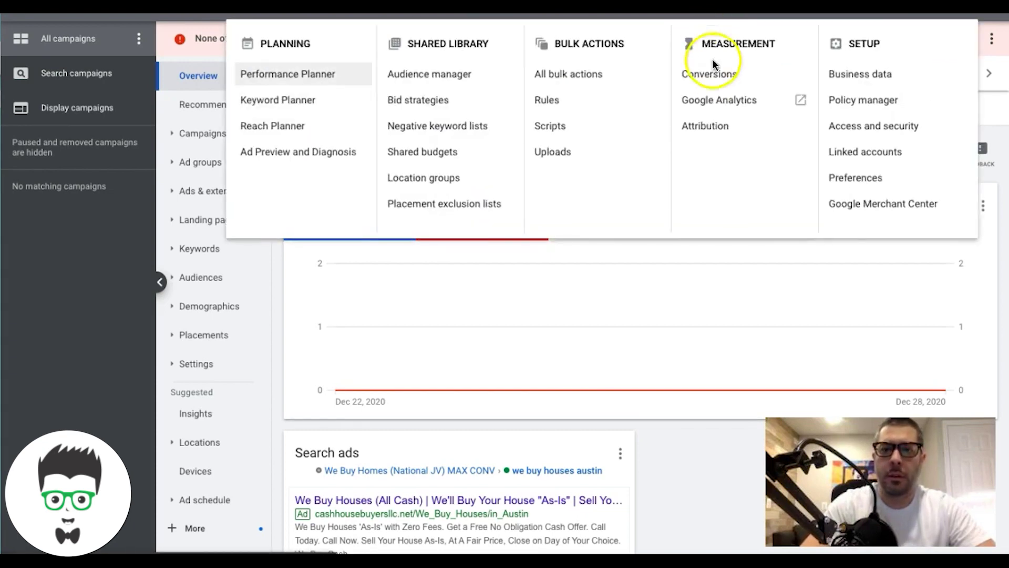
pyautogui.click(714, 76)
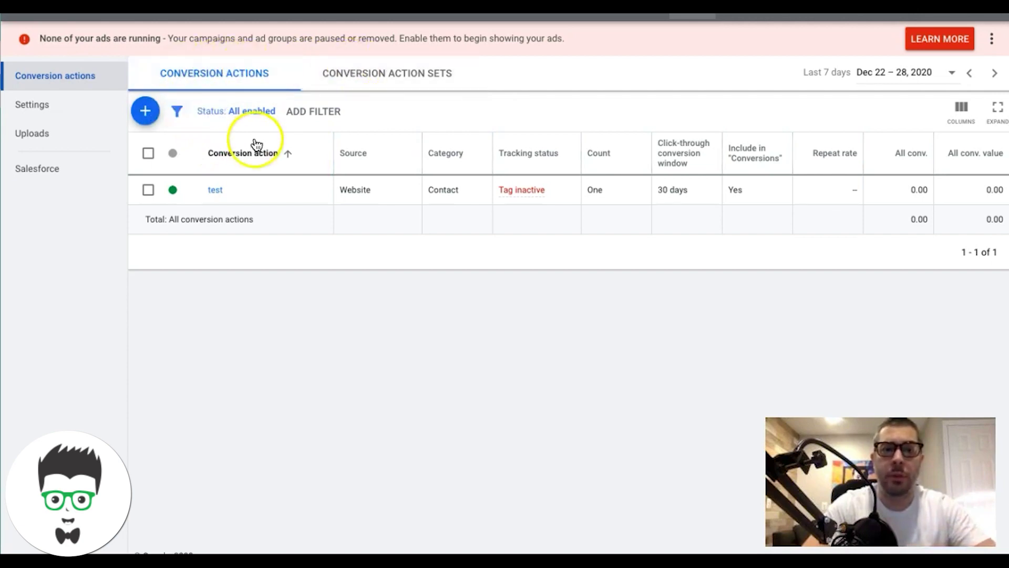
pyautogui.click(149, 119)
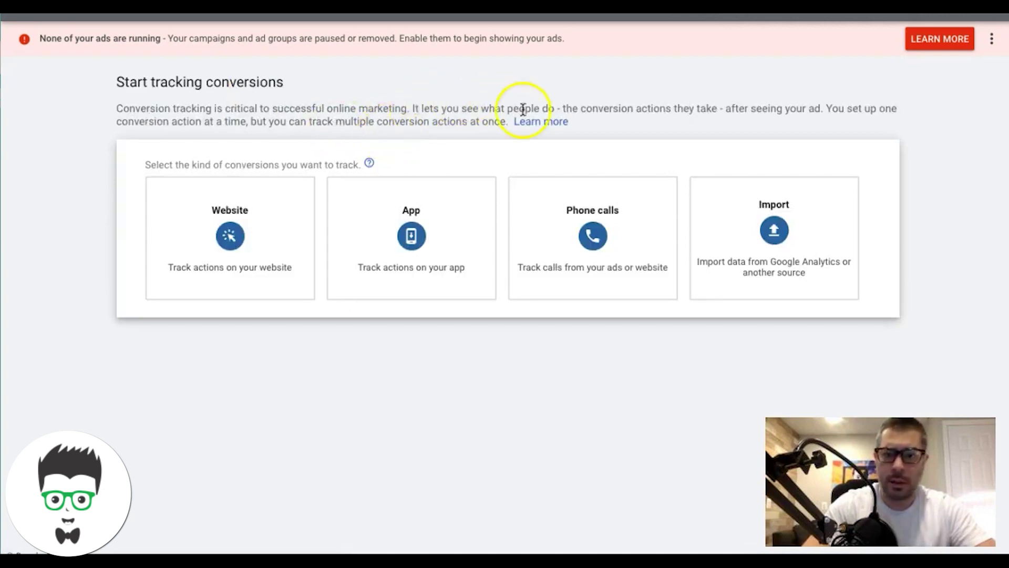
pyautogui.click(591, 228)
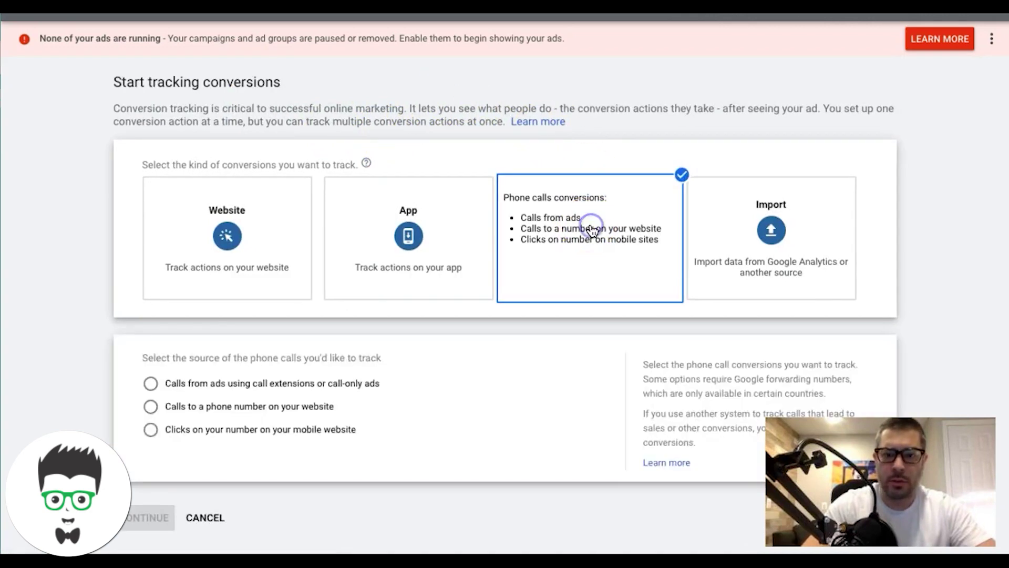
pyautogui.click(154, 387)
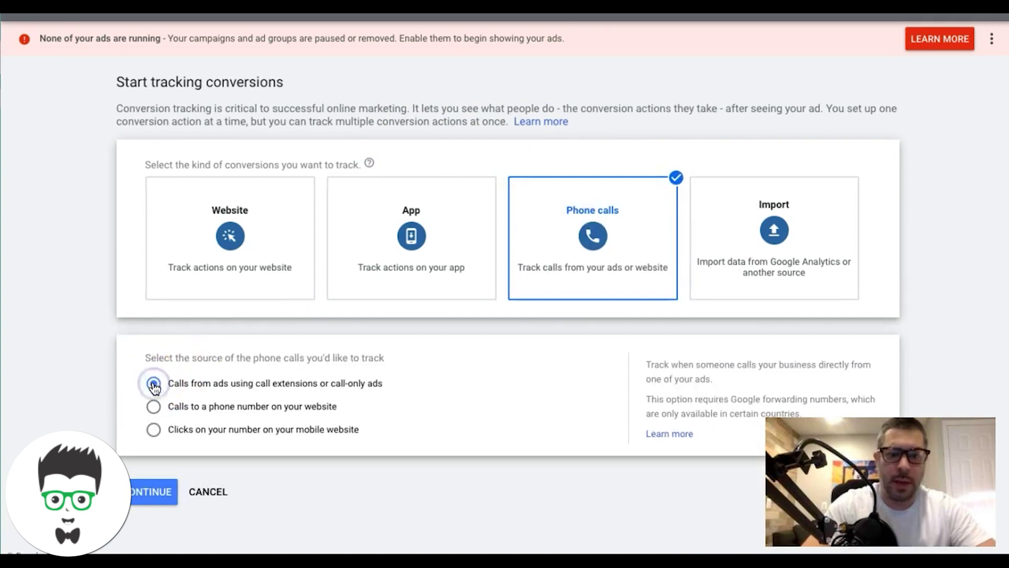
pyautogui.click(151, 493)
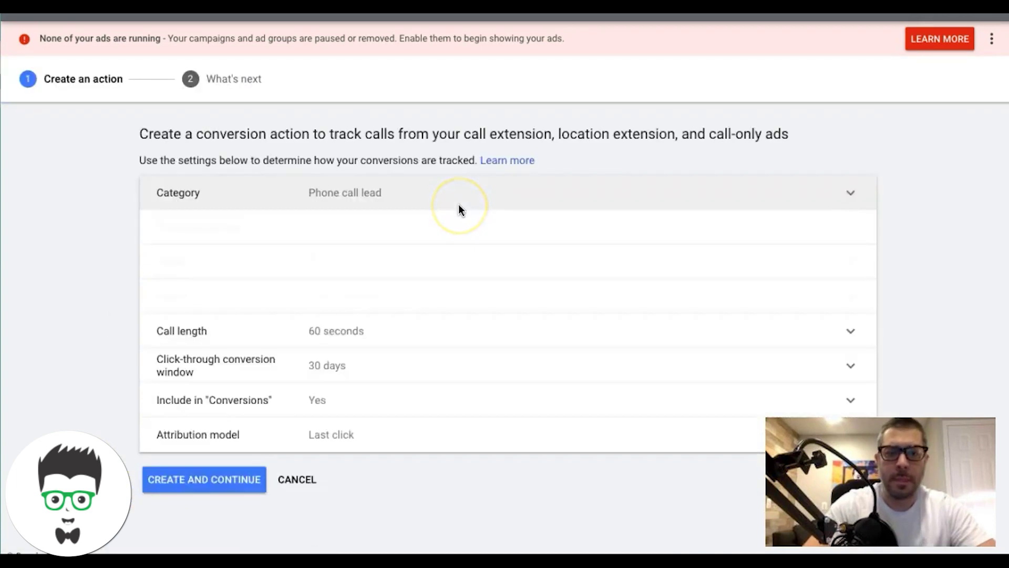
# - Name the conversion action "call extension lead"
pyautogui.click(363, 246)
pyautogui.write('call exten')
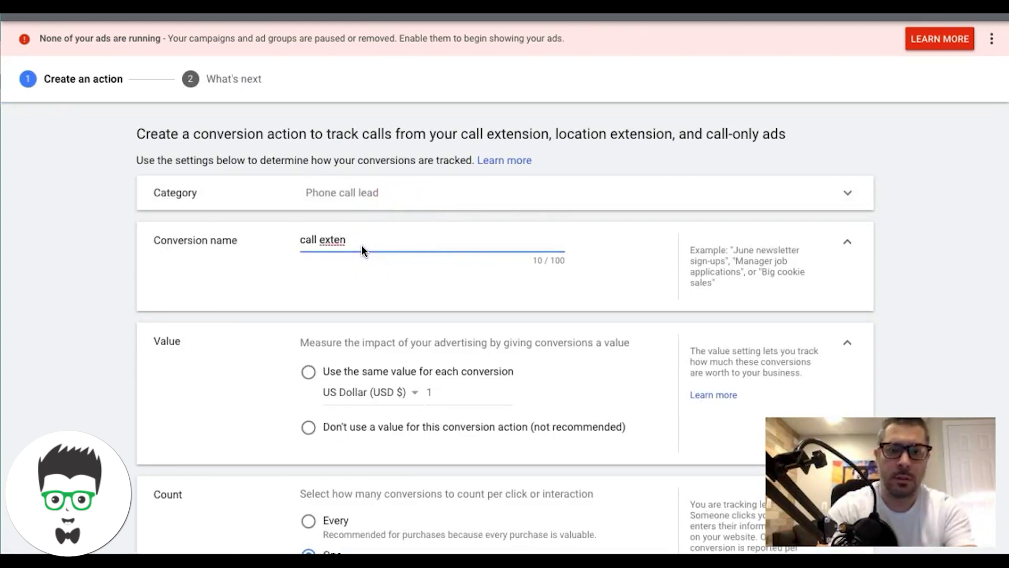
pyautogui.write('sion')
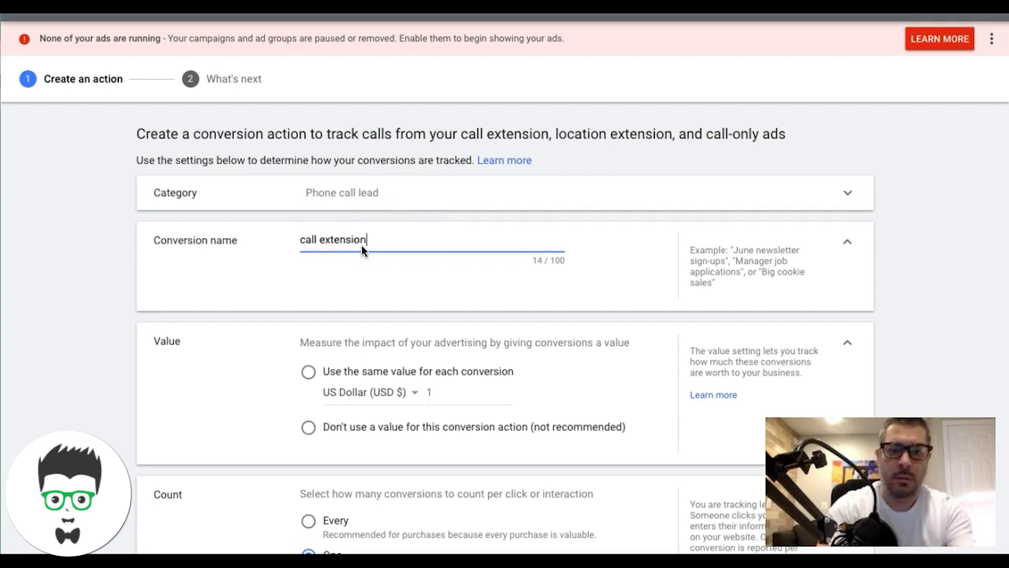
pyautogui.write(' lead')
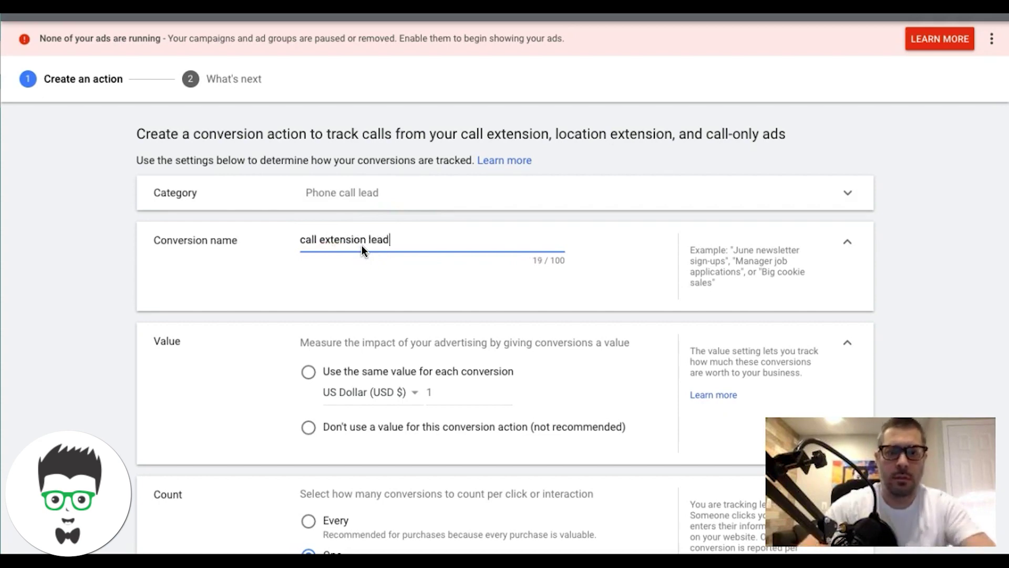
# - Choose not to use a value for this conversion action
pyautogui.click(309, 427)
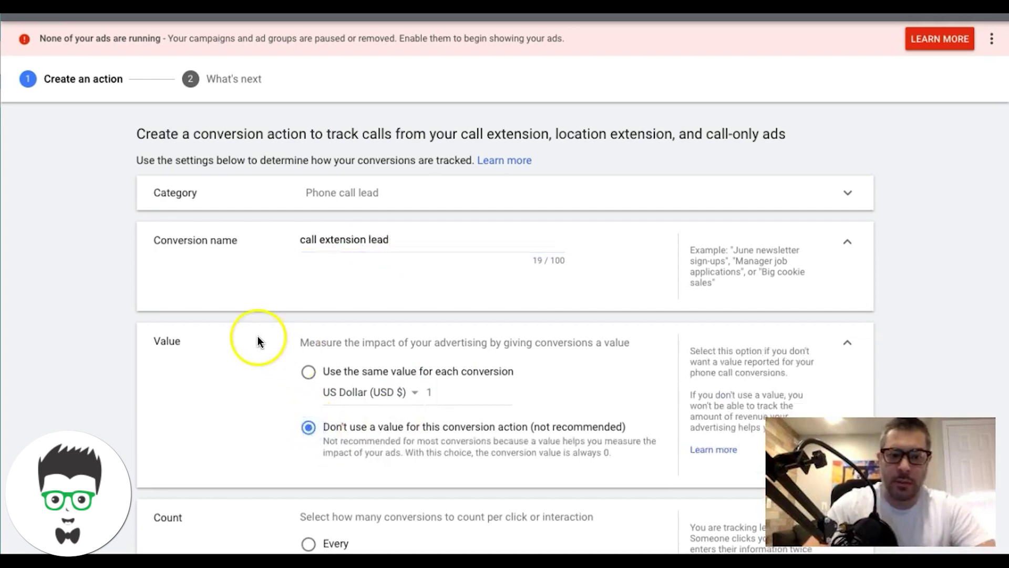
pyautogui.scroll(-2, 257, 336)
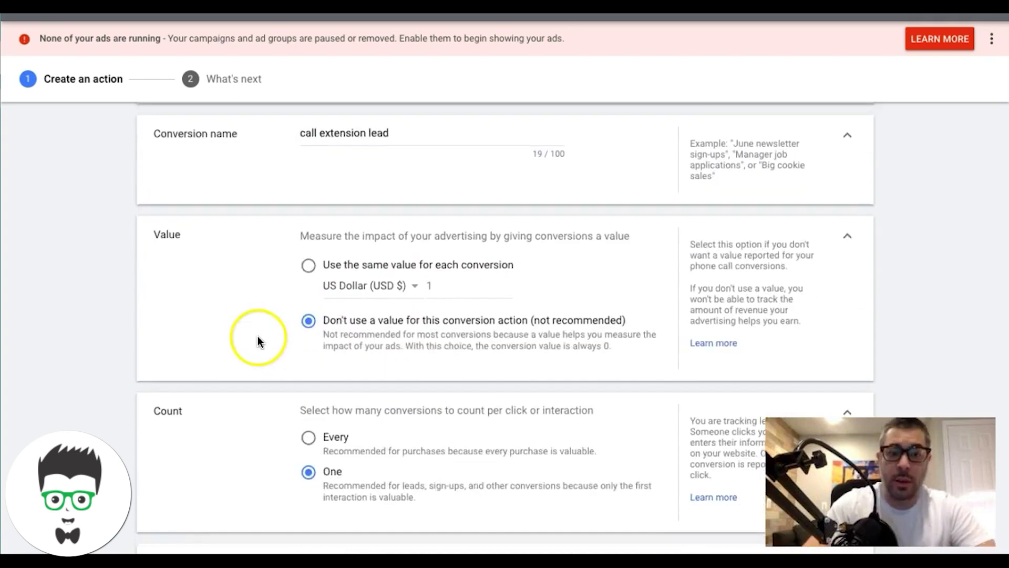
pyautogui.click(309, 265)
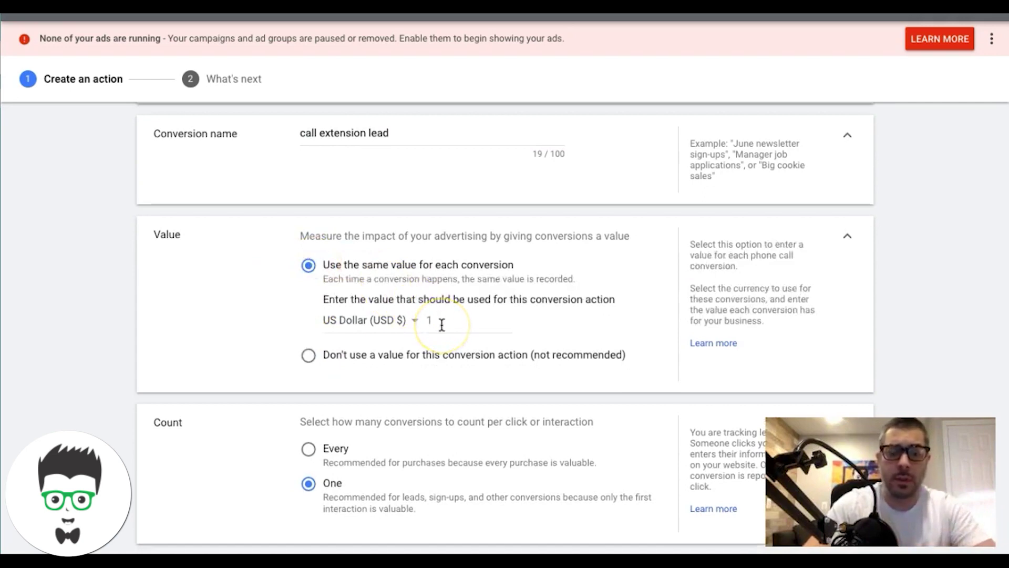
pyautogui.click(386, 319)
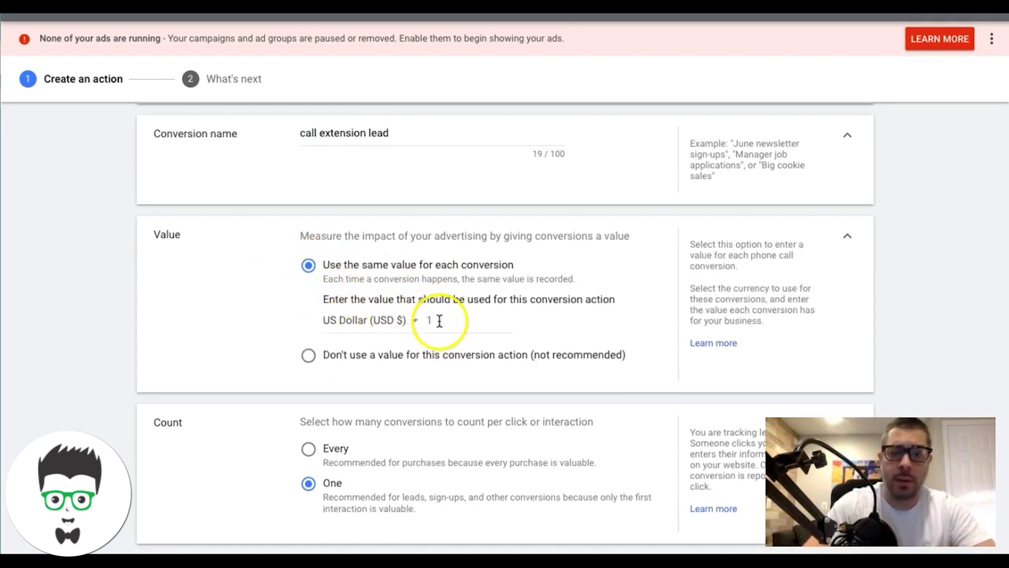
pyautogui.click(309, 356)
pyautogui.scroll(-1, 196, 283)
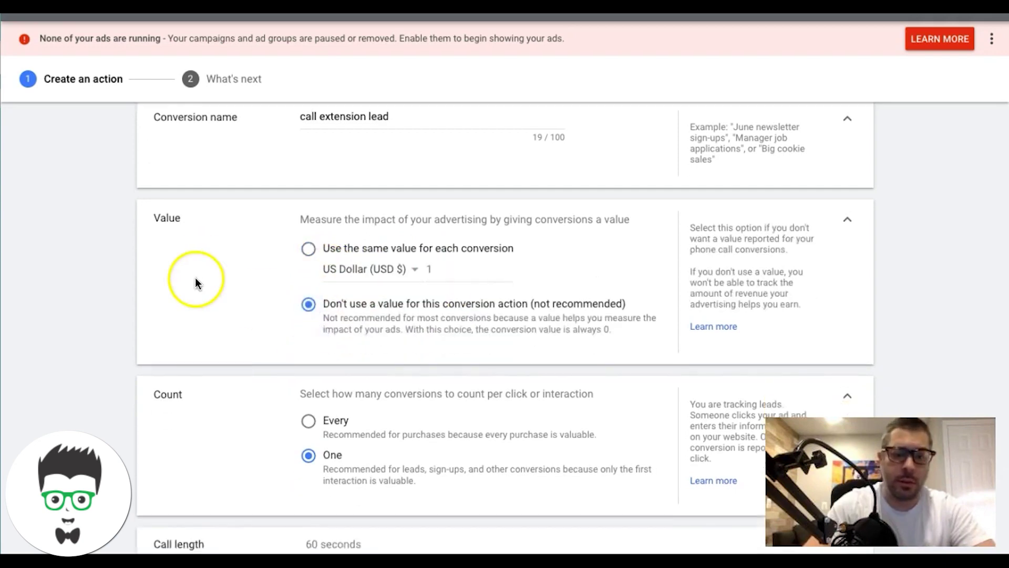
# - Set the minimum call length that counts as a conversion to 1 second
pyautogui.scroll(-3, 202, 276)
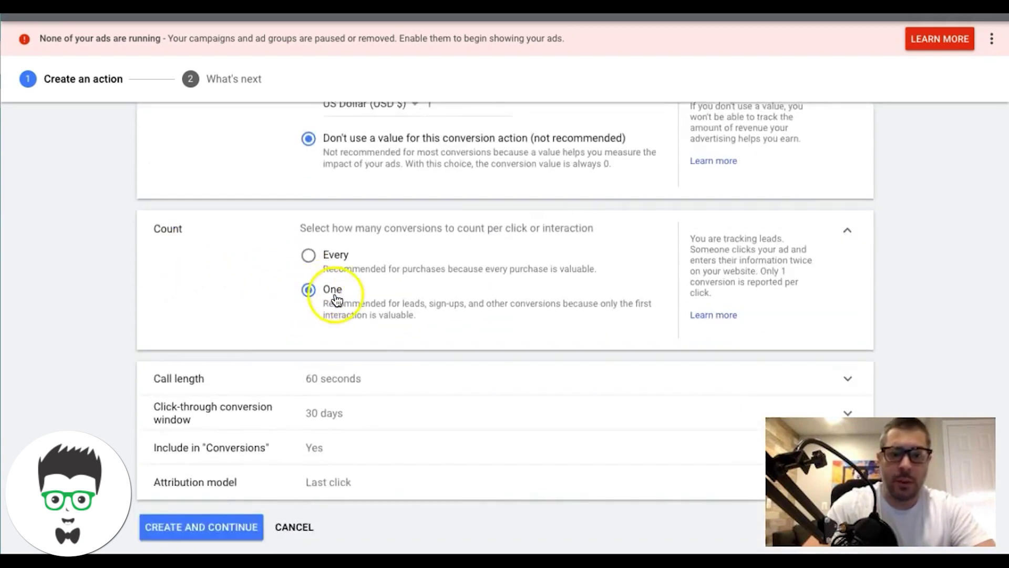
pyautogui.scroll(-1, 260, 323)
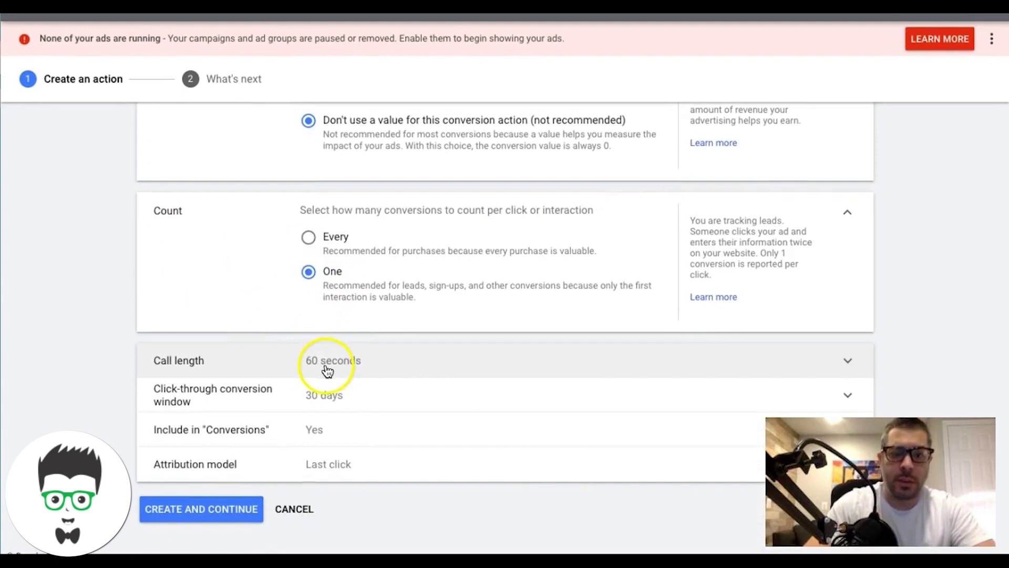
pyautogui.click(370, 366)
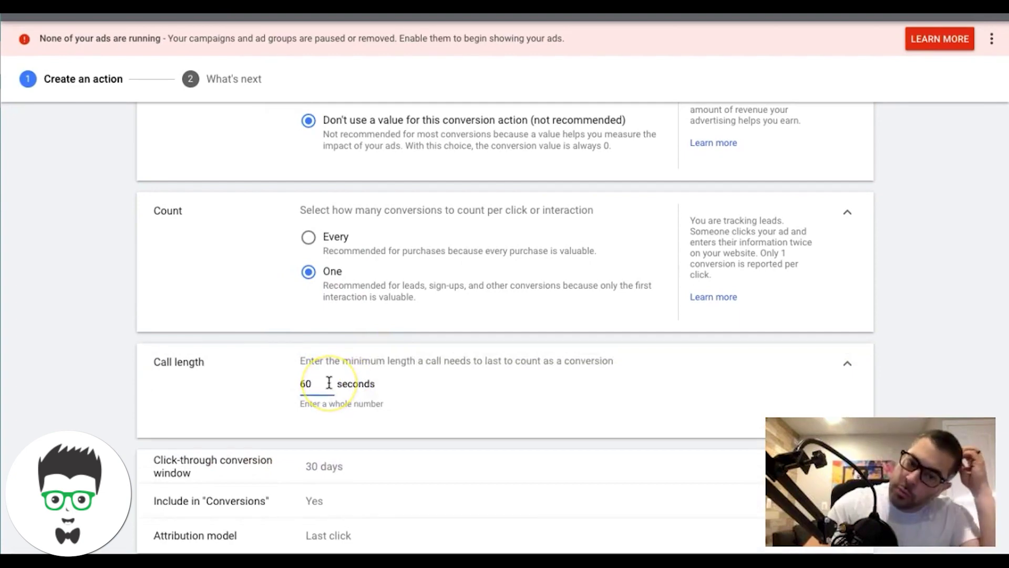
pyautogui.click(310, 384)
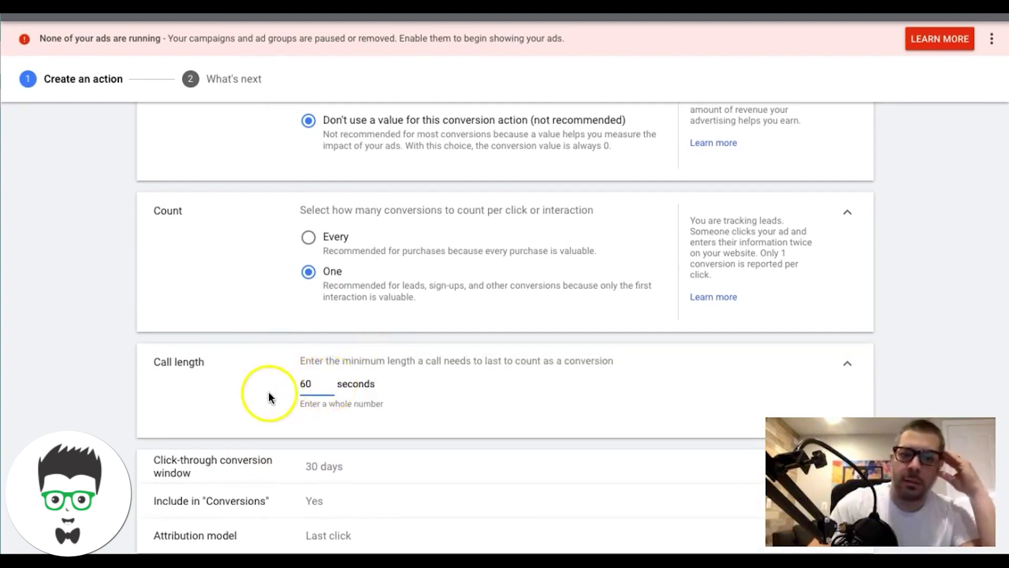
pyautogui.doubleClick(304, 383)
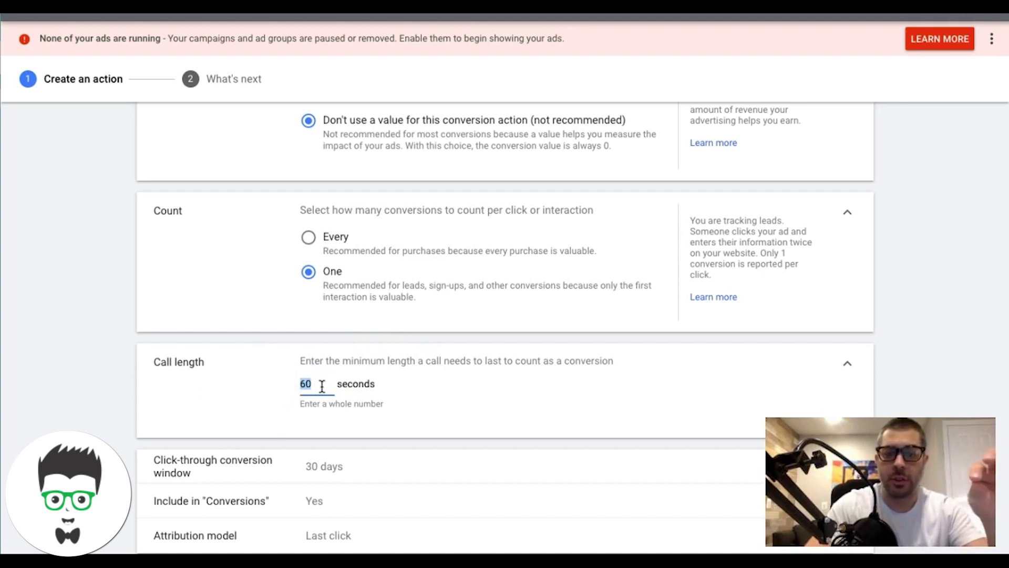
pyautogui.doubleClick(315, 385)
pyautogui.write('1')
pyautogui.click(117, 365)
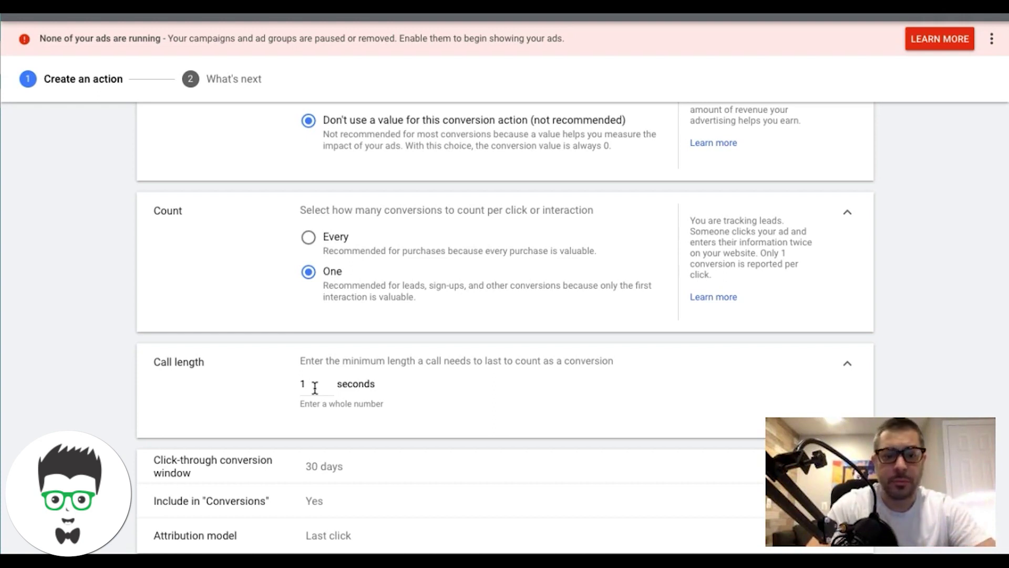
pyautogui.click(315, 386)
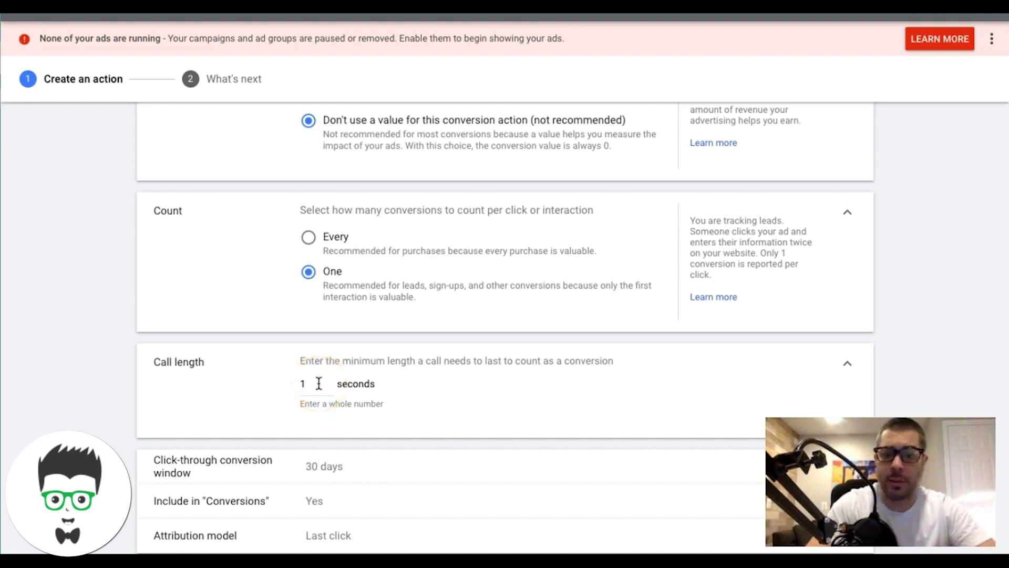
pyautogui.click(310, 384)
pyautogui.click(108, 321)
pyautogui.scroll(-2, 113, 300)
pyautogui.click(326, 328)
pyautogui.click(312, 311)
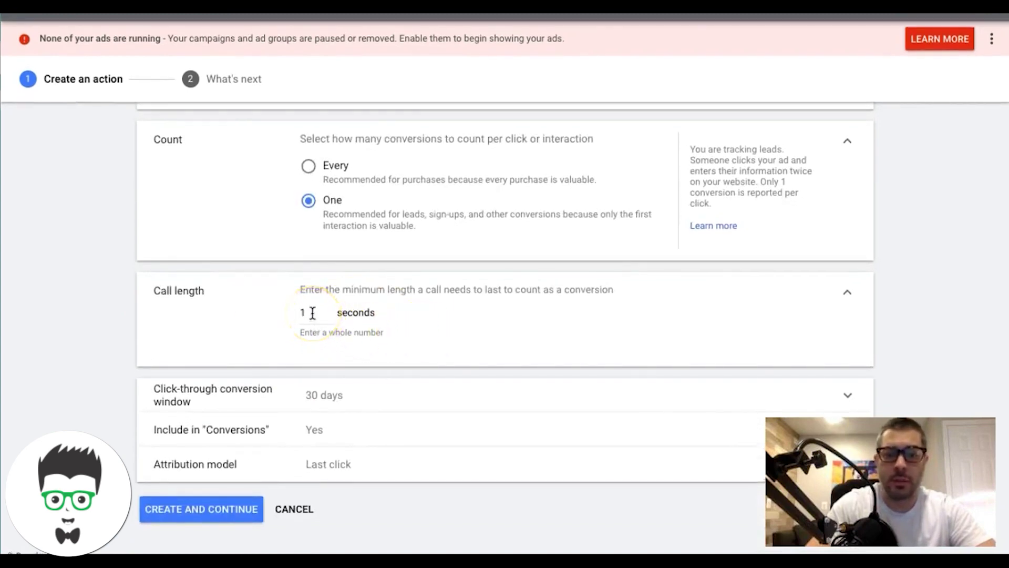
pyautogui.click(356, 302)
pyautogui.click(322, 322)
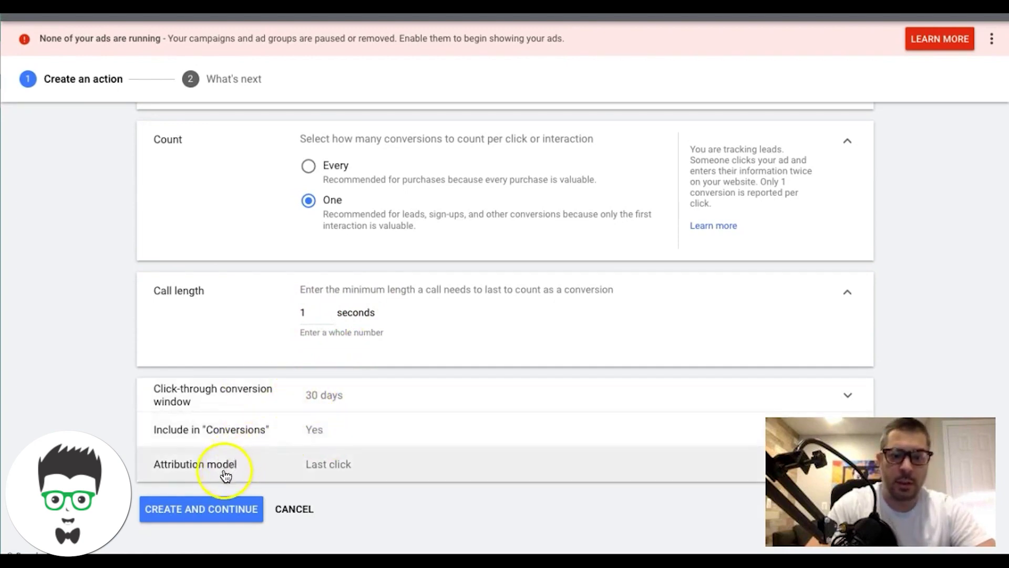
# - Create the call extension lead conversion action and finish its setup
pyautogui.click(208, 521)
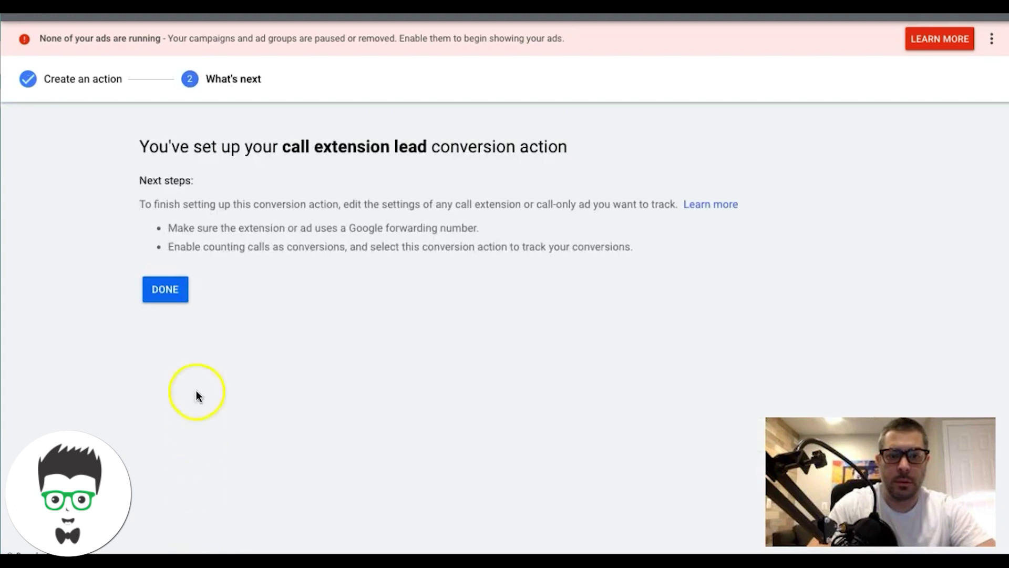
pyautogui.click(175, 298)
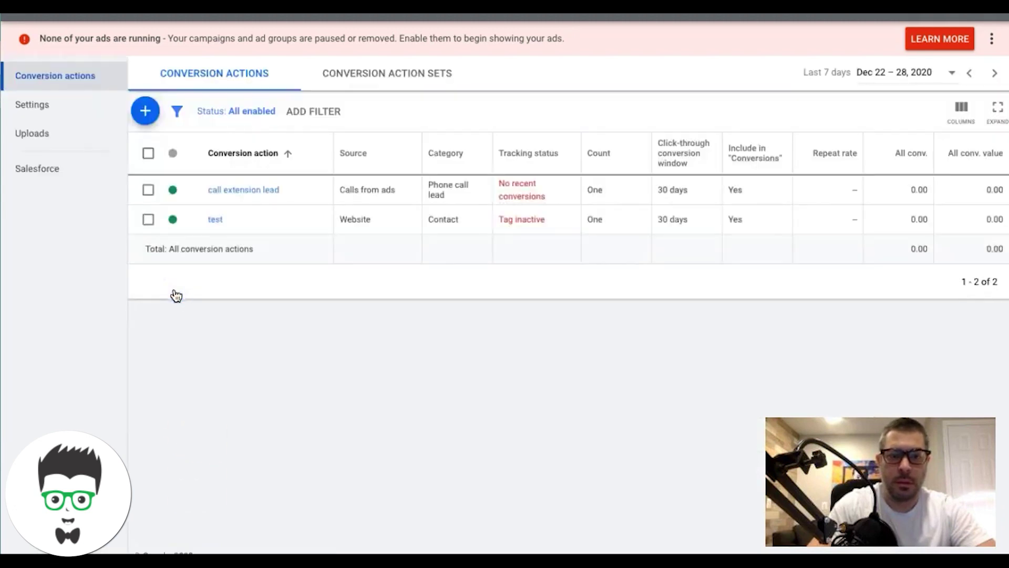
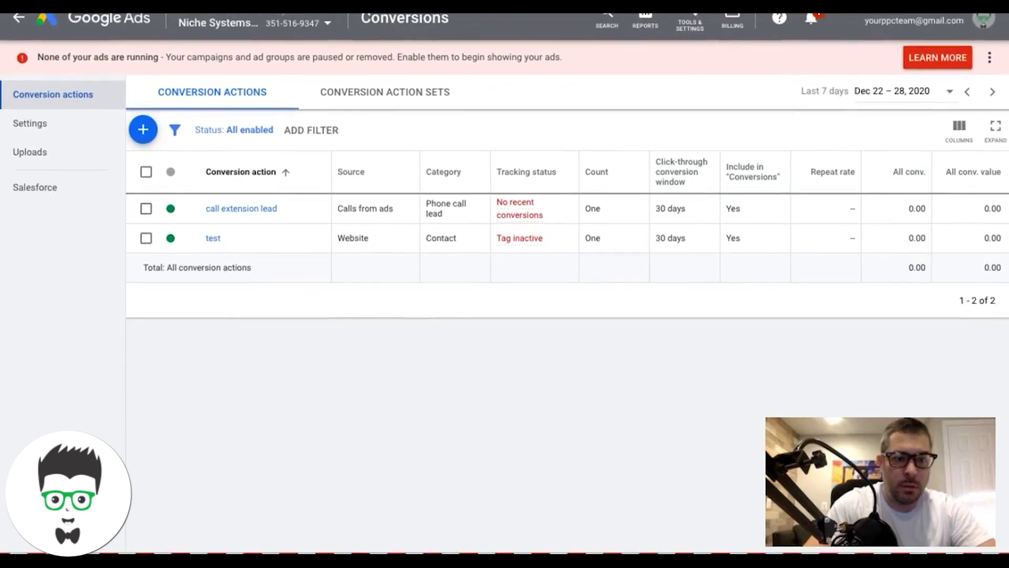
# - Go to the account's campaigns list and set the campaign status filter to All
pyautogui.click(19, 21)
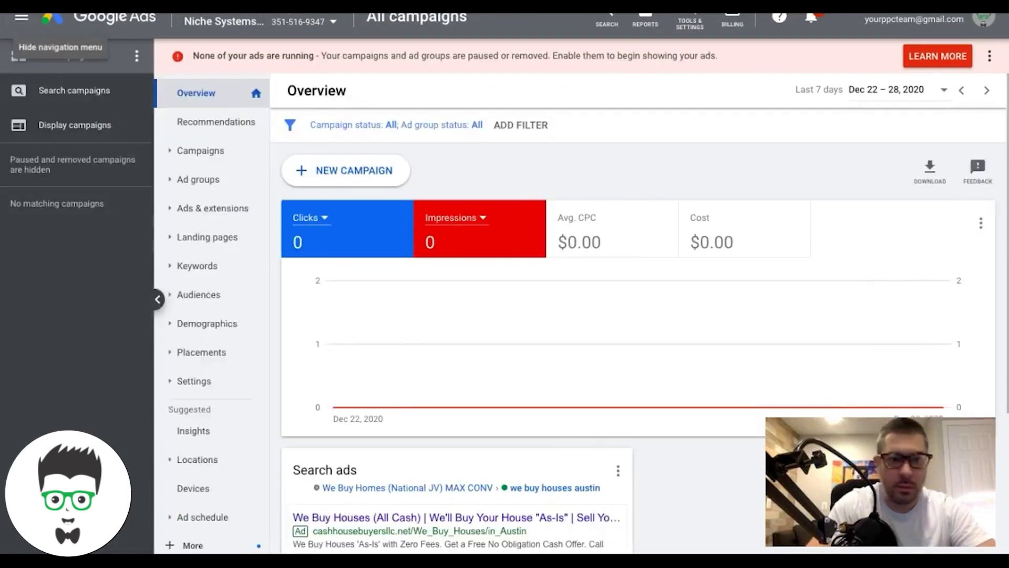
pyautogui.click(202, 151)
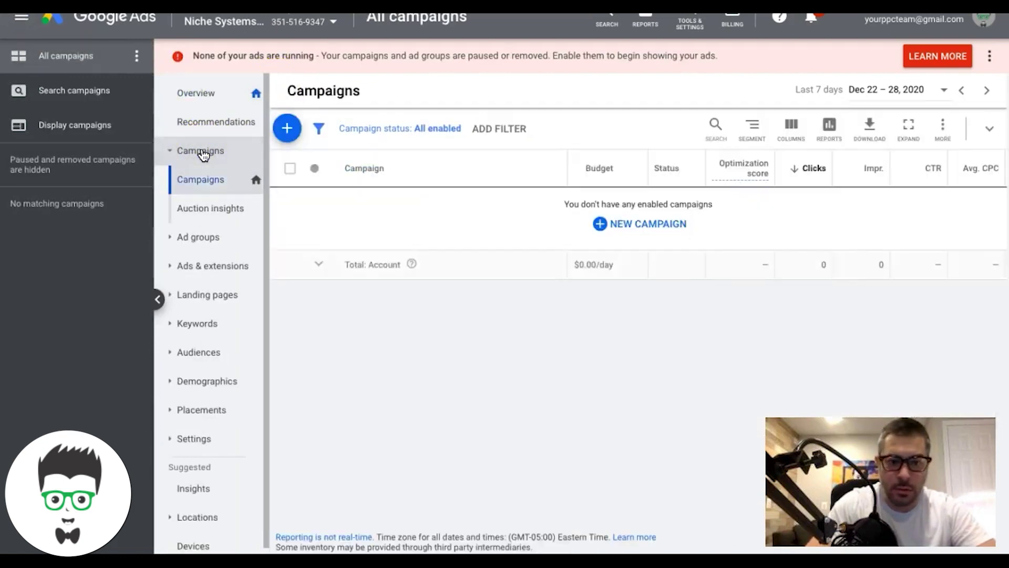
pyautogui.click(408, 132)
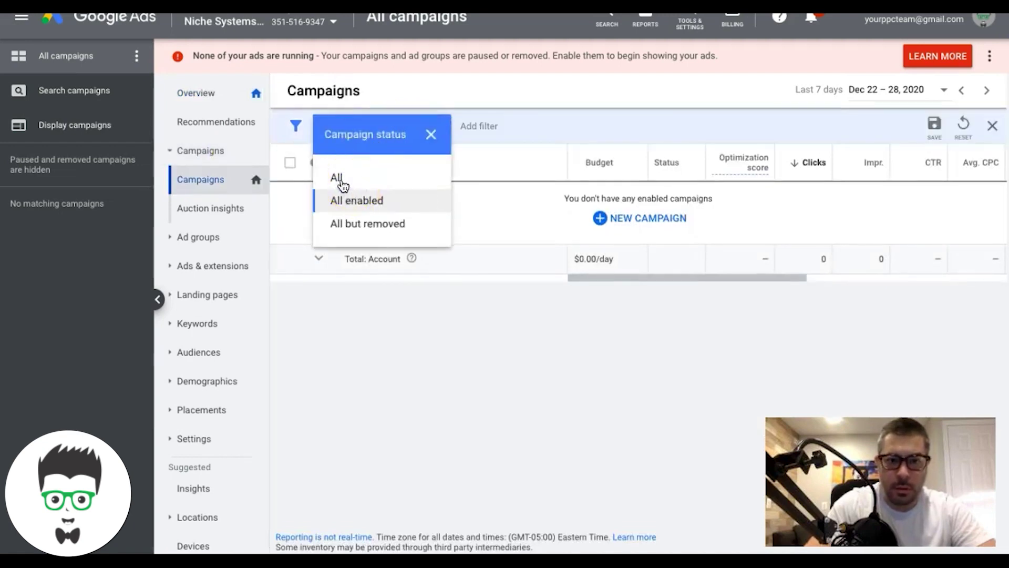
pyautogui.click(339, 178)
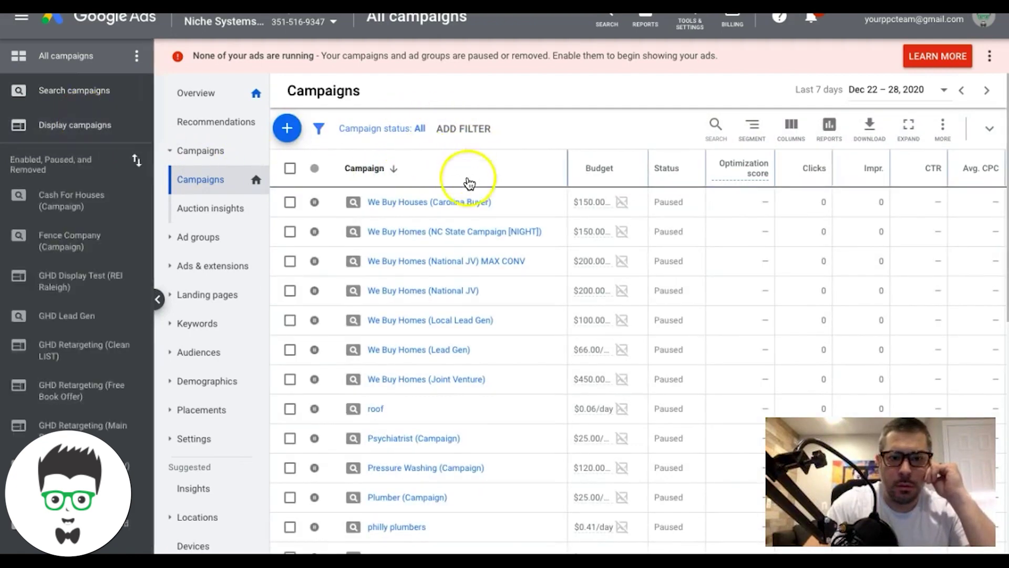
# - Open the extensions of the We Buy Houses (Carolina Buyer) campaign and start a new call extension
pyautogui.click(450, 202)
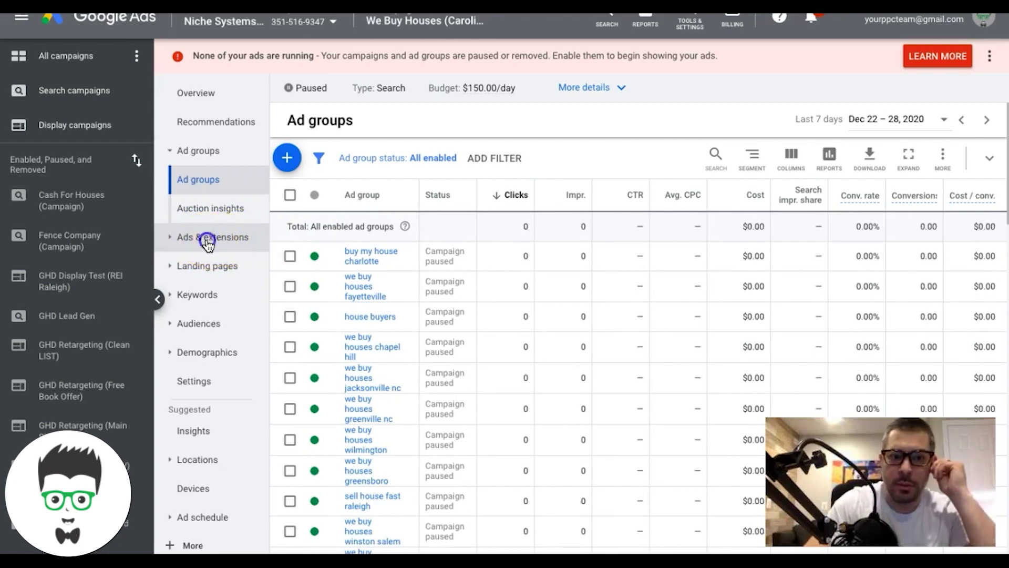
pyautogui.click(210, 241)
pyautogui.click(186, 265)
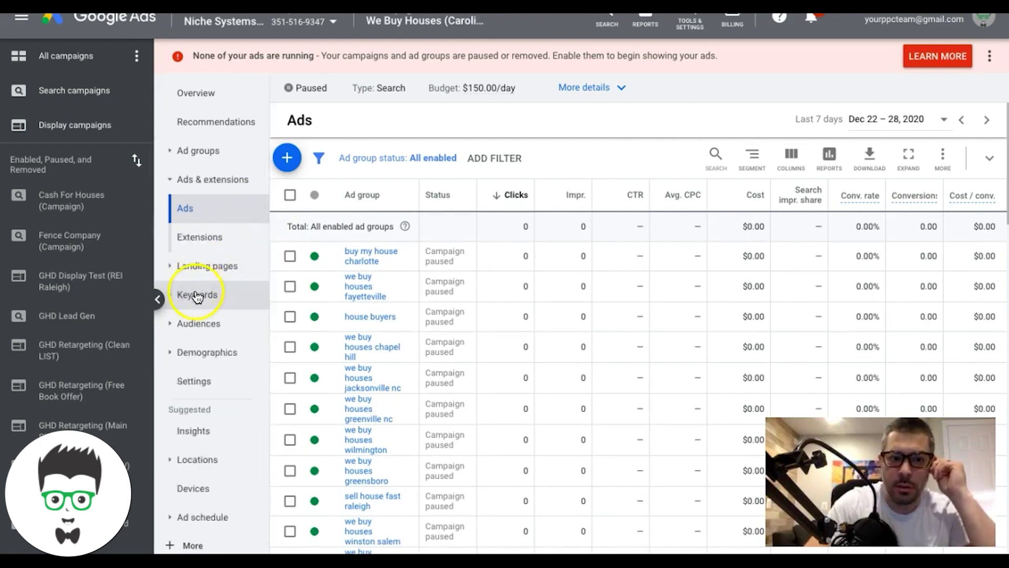
pyautogui.click(200, 241)
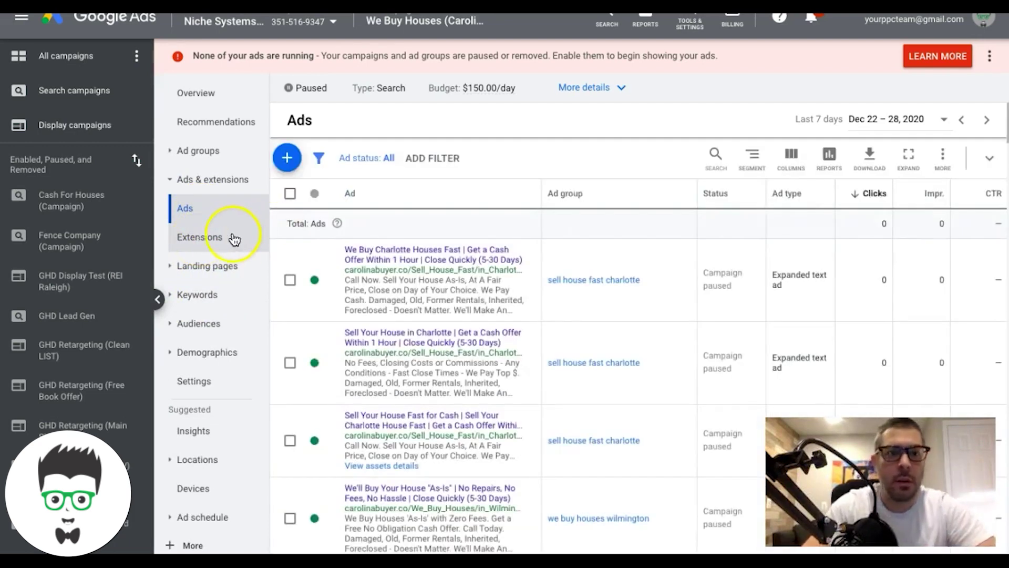
pyautogui.click(201, 241)
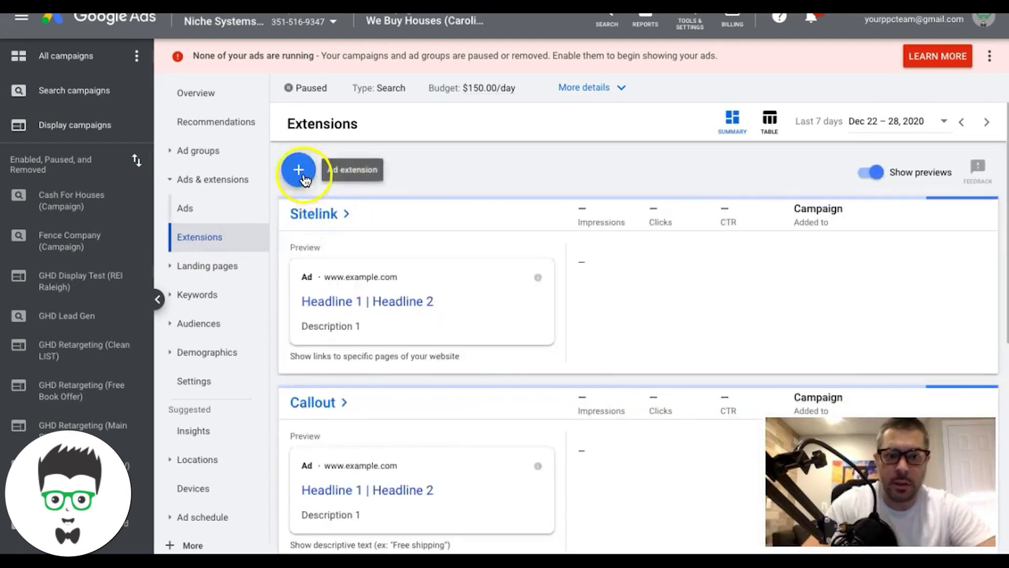
pyautogui.click(303, 179)
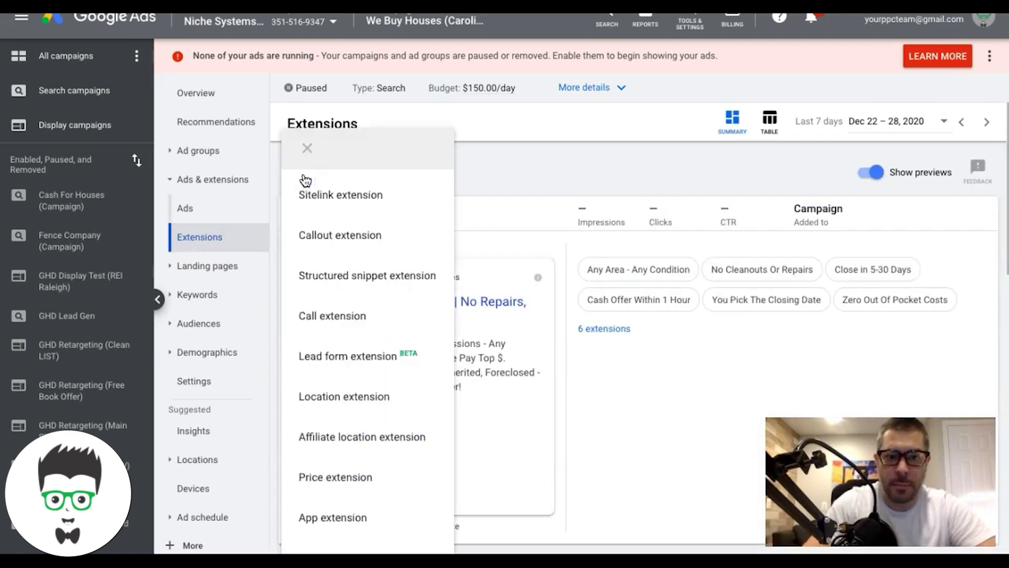
pyautogui.click(326, 316)
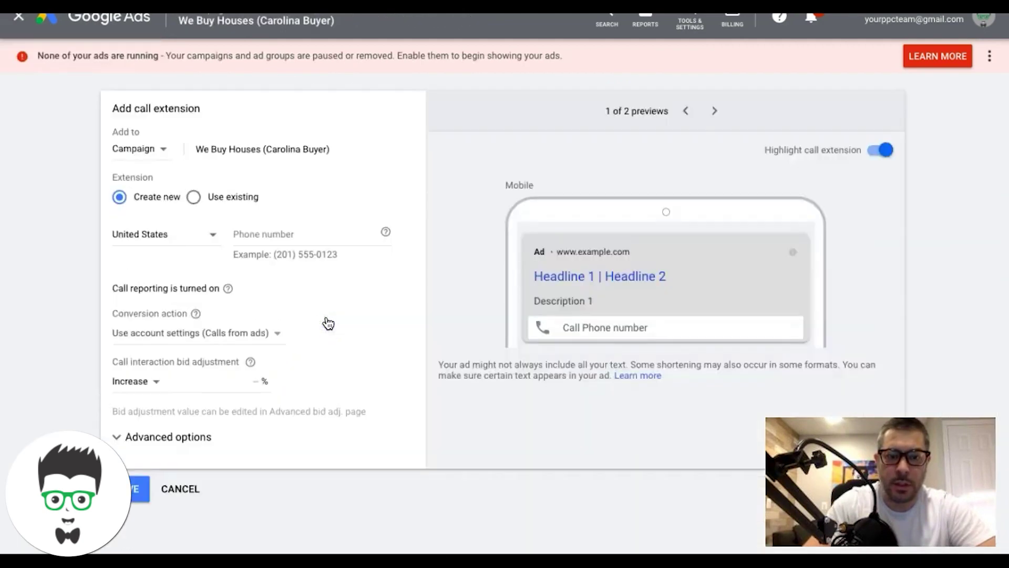
# - Choose call extension lead as the new call extension's conversion action, then cancel the extension without saving
pyautogui.click(252, 235)
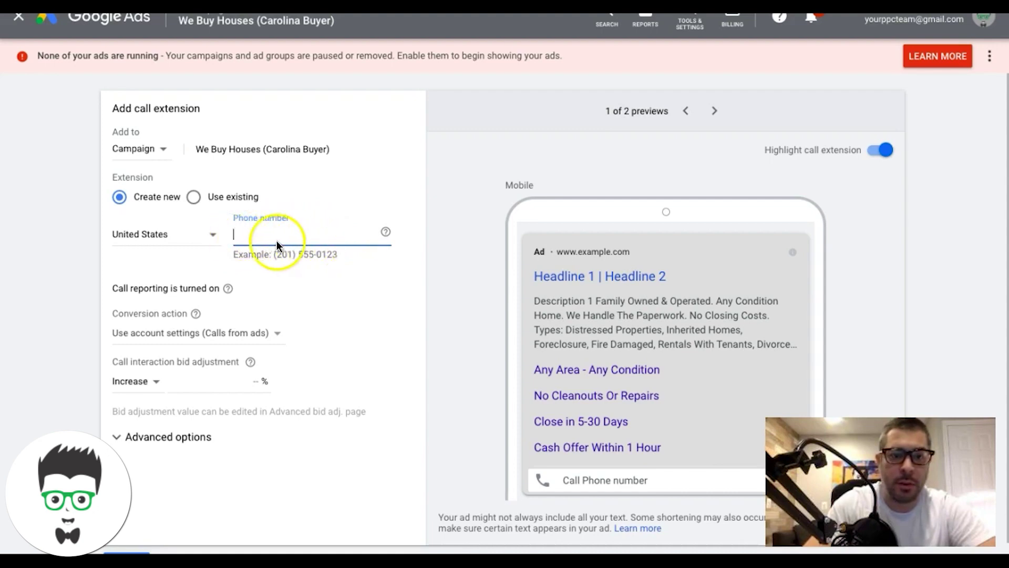
pyautogui.moveTo(112, 288); pyautogui.dragTo(230, 289)
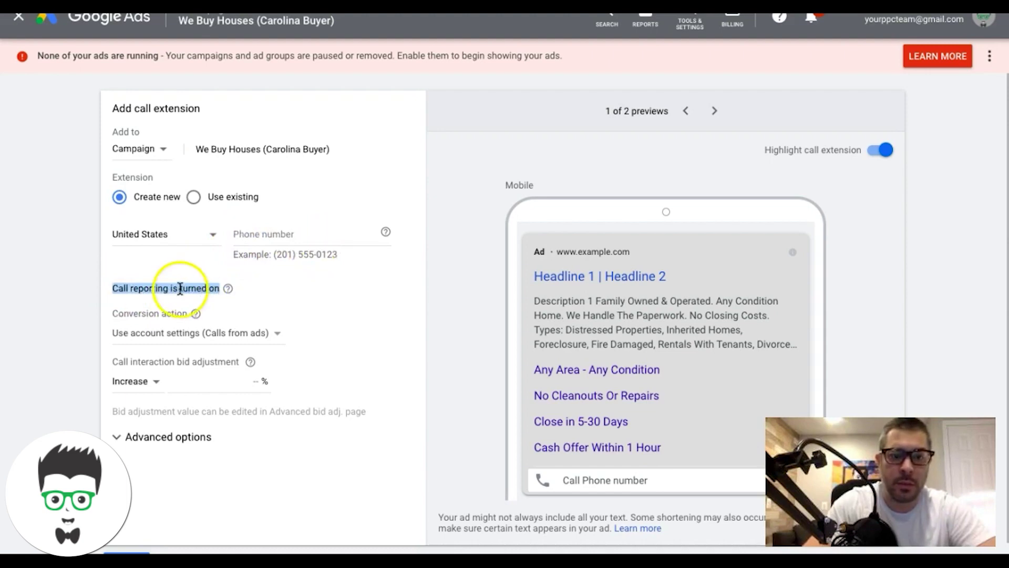
pyautogui.click(182, 289)
pyautogui.click(151, 311)
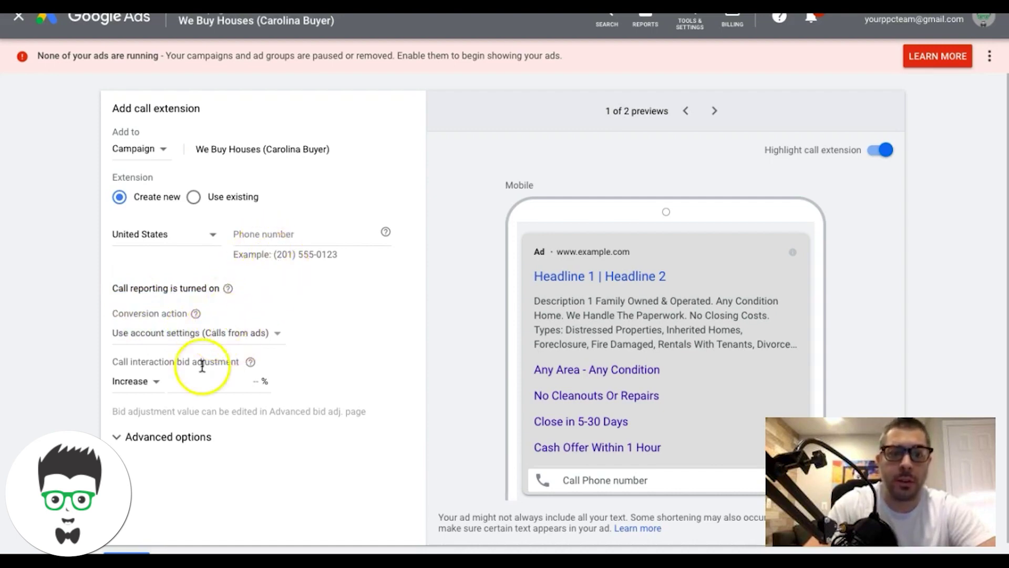
pyautogui.click(226, 336)
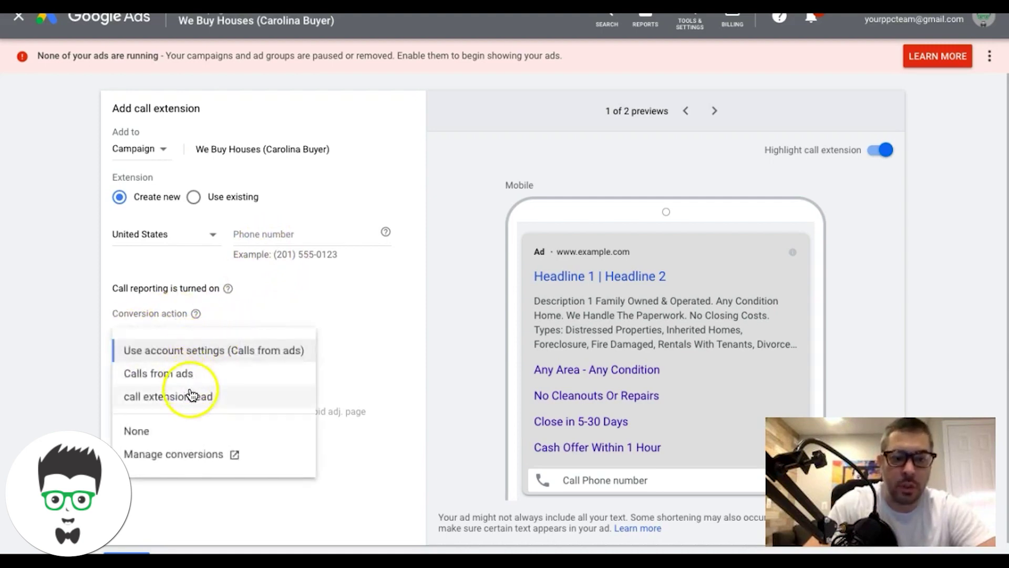
pyautogui.click(193, 398)
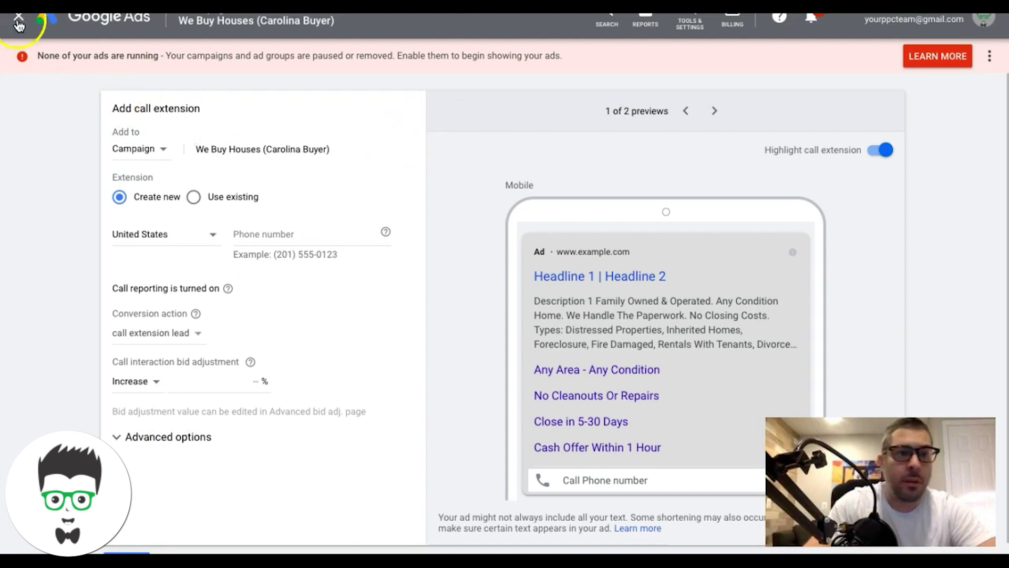
pyautogui.scroll(-1, 504, 284)
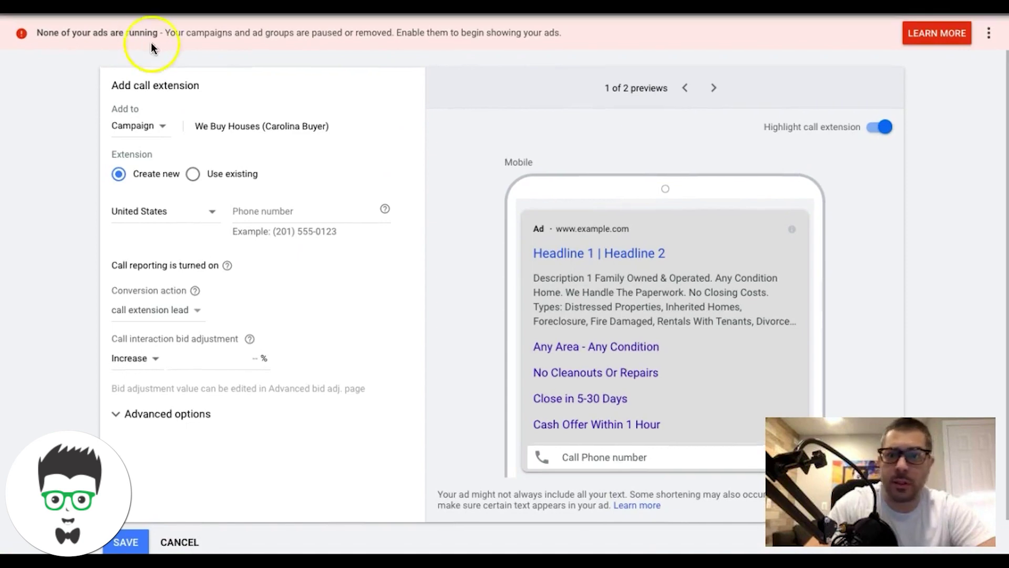
pyautogui.click(181, 542)
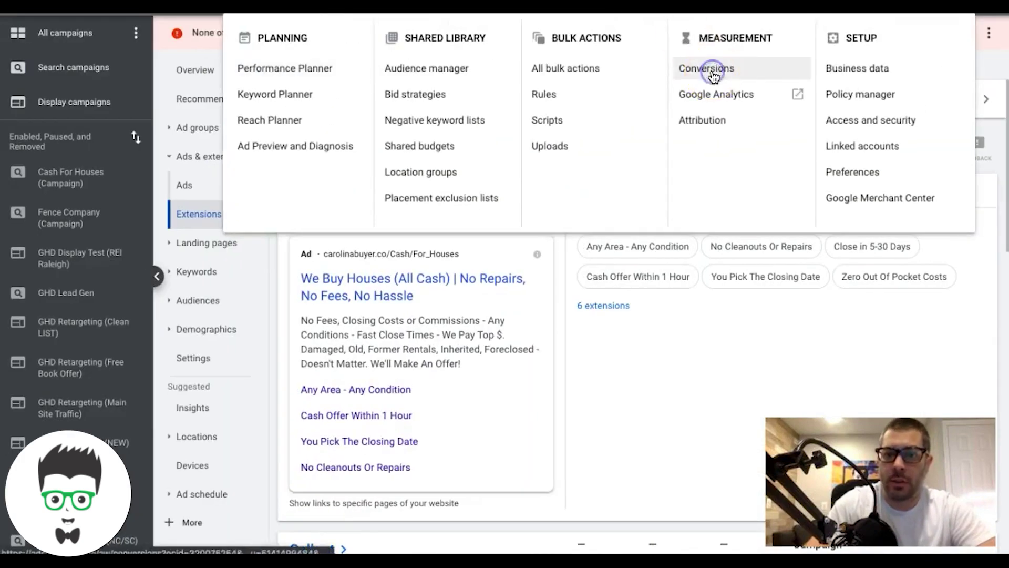
# - Go to the account's conversion actions and start a new one that tracks actions on the website
pyautogui.click(711, 70)
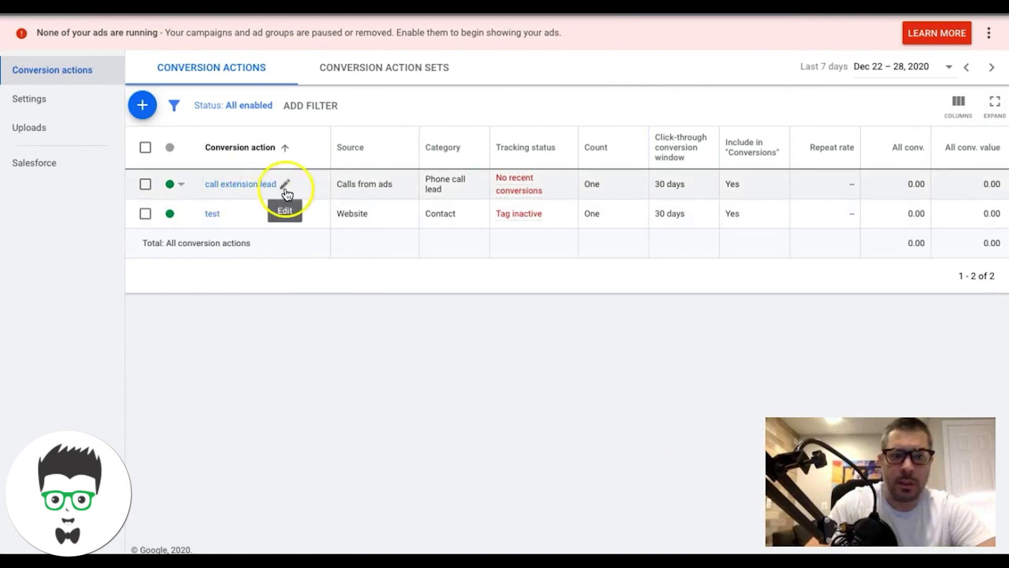
pyautogui.click(142, 105)
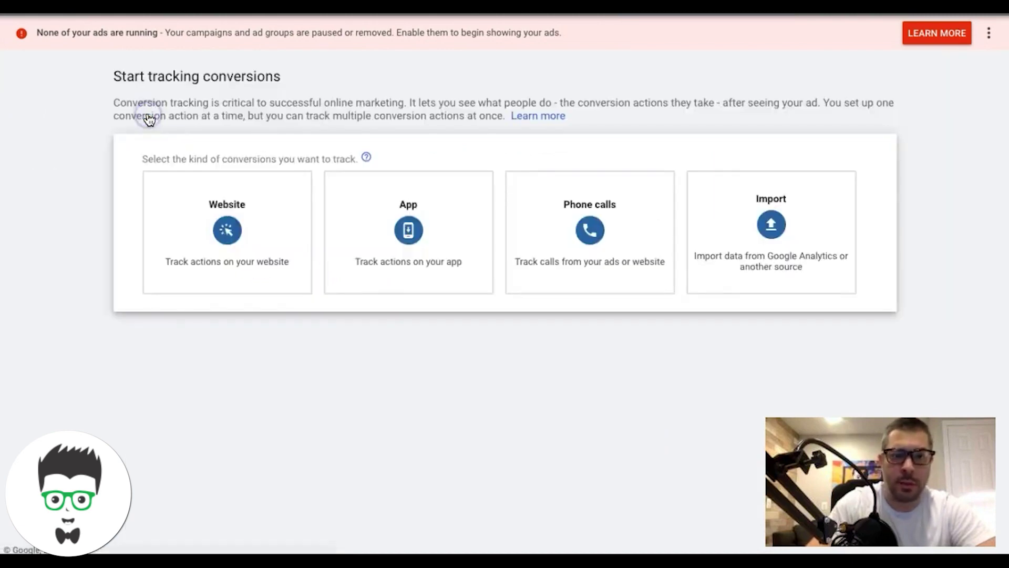
pyautogui.click(224, 227)
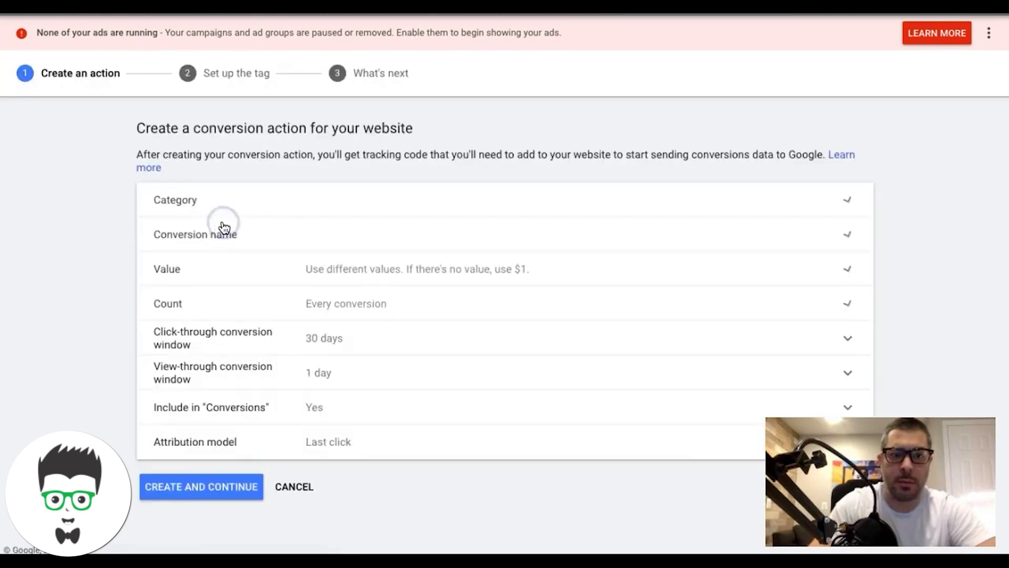
# - Set the website conversion's category to Contact and name it "Contact form submission"
pyautogui.click(327, 231)
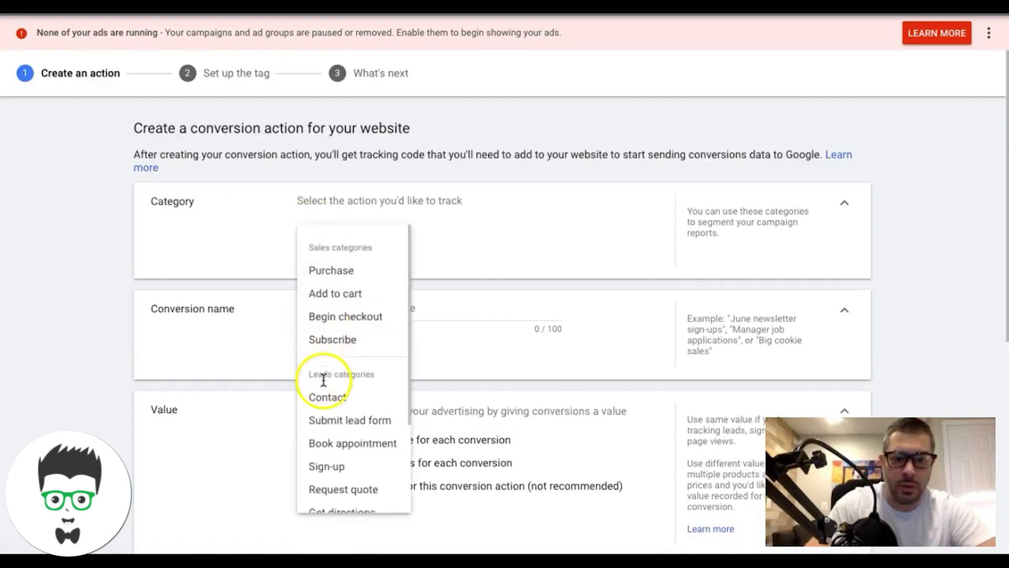
pyautogui.click(325, 398)
pyautogui.click(351, 310)
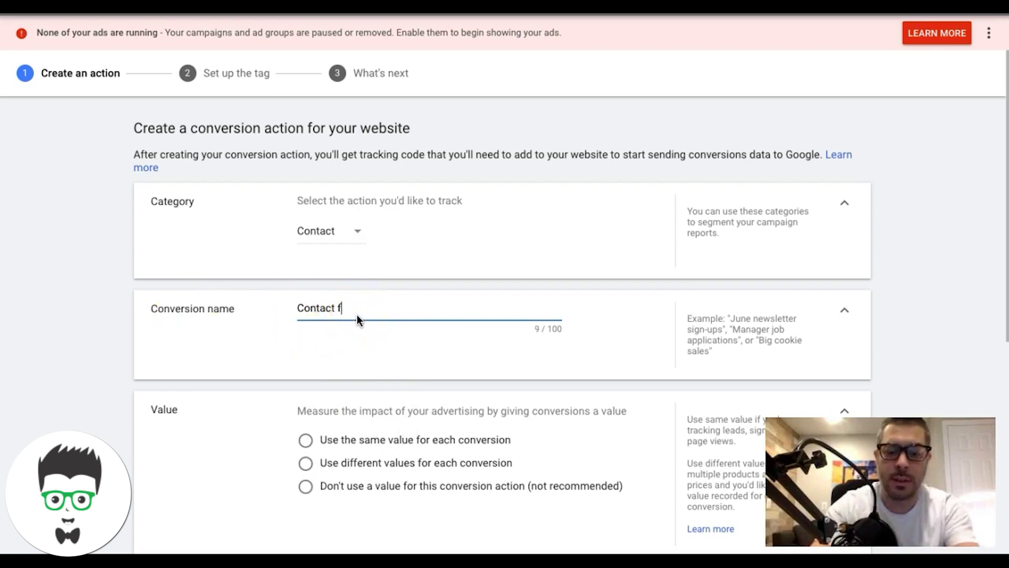
pyautogui.write('form submission')
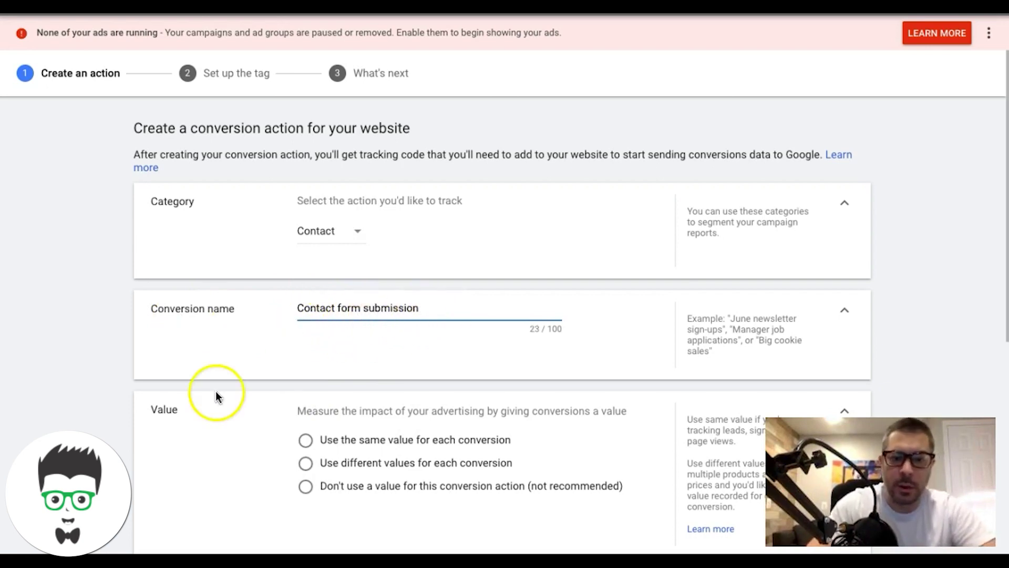
# - Choose not to use a value for the contact form conversion and count only one conversion per click
pyautogui.scroll(-2, 216, 394)
pyautogui.click(304, 378)
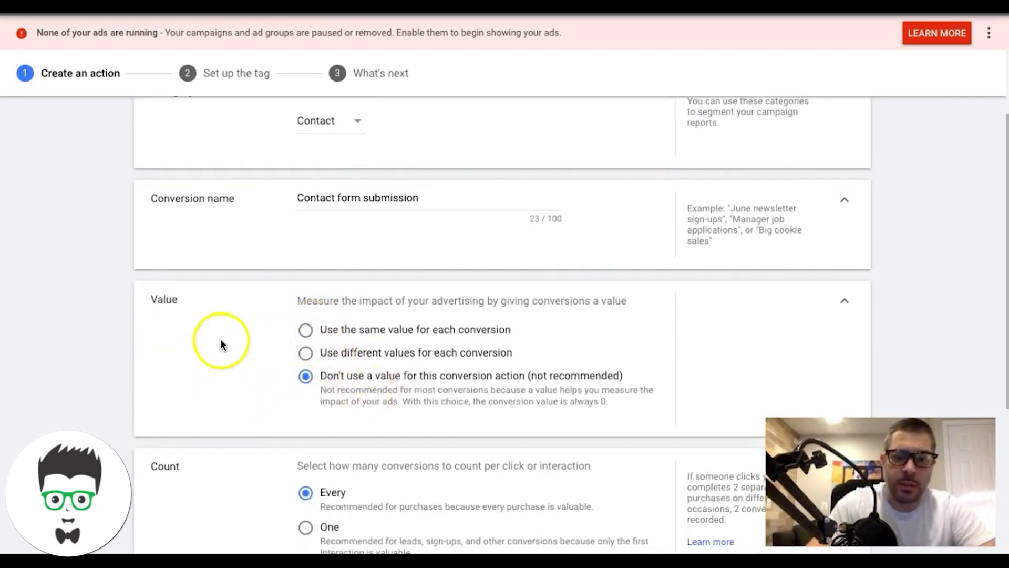
pyautogui.scroll(-3, 221, 343)
pyautogui.click(312, 333)
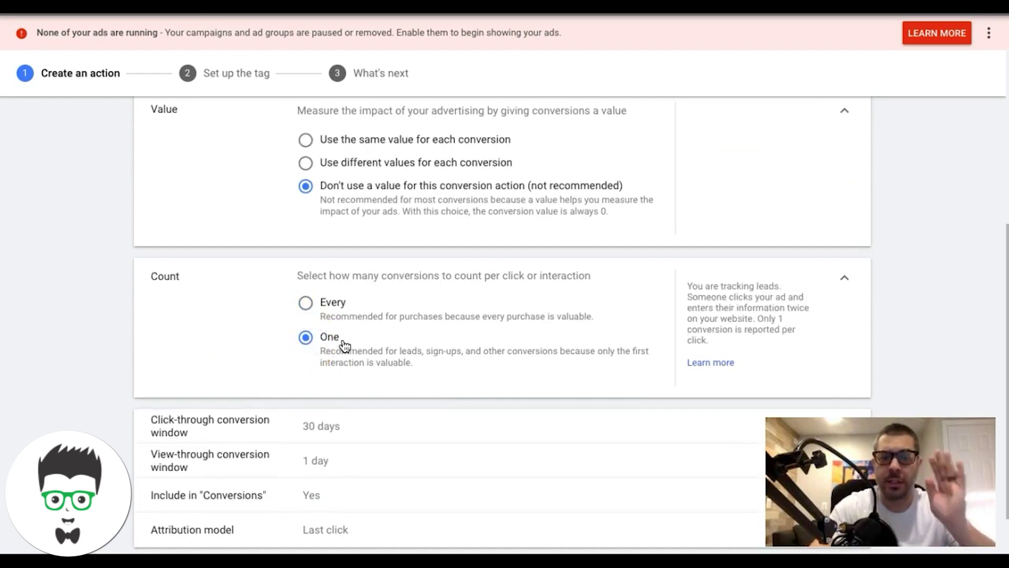
pyautogui.click(324, 359)
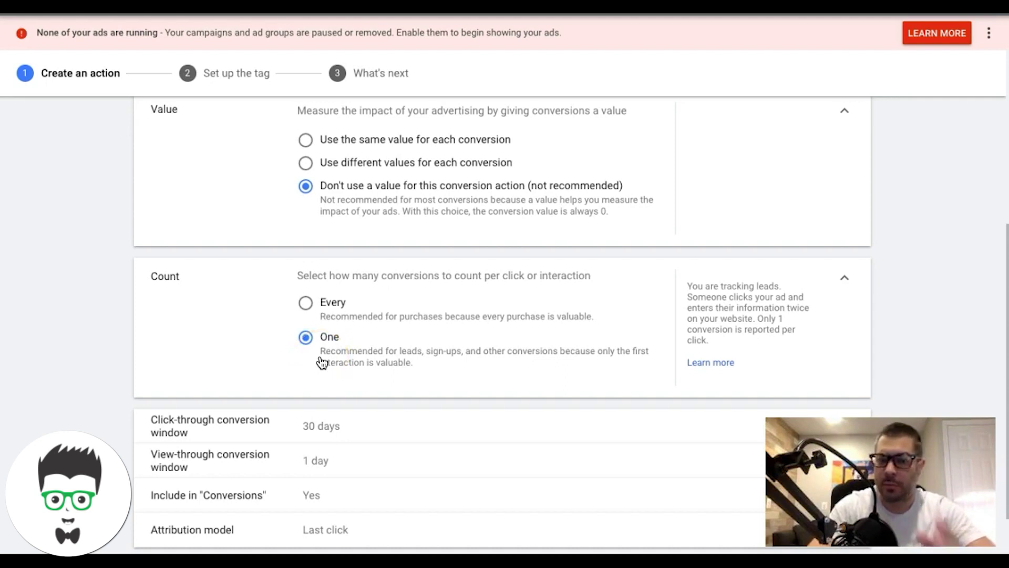
pyautogui.click(305, 338)
pyautogui.click(298, 322)
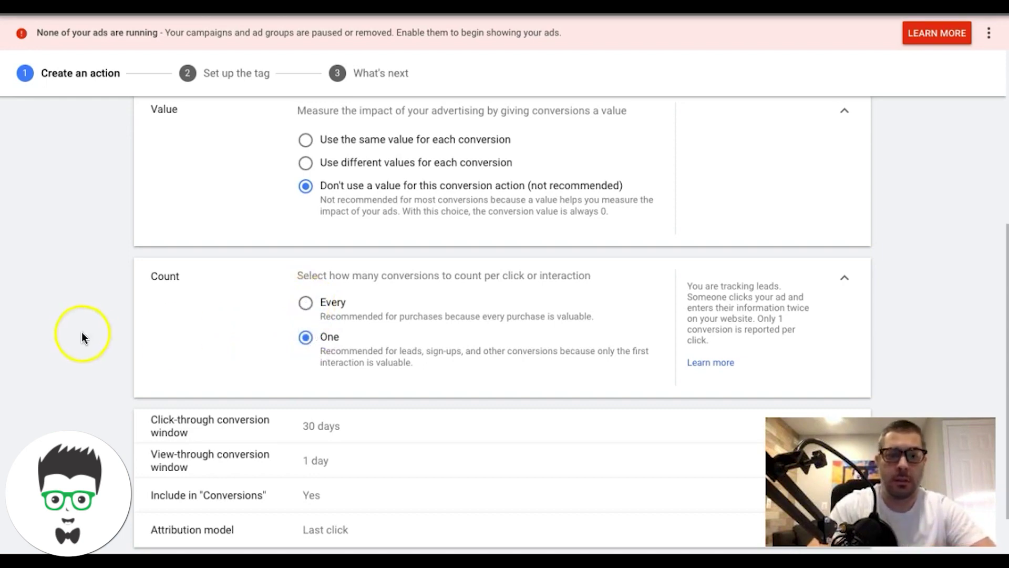
# - Create the Contact form submission conversion action and choose to install its tag yourself
pyautogui.scroll(-2, 171, 308)
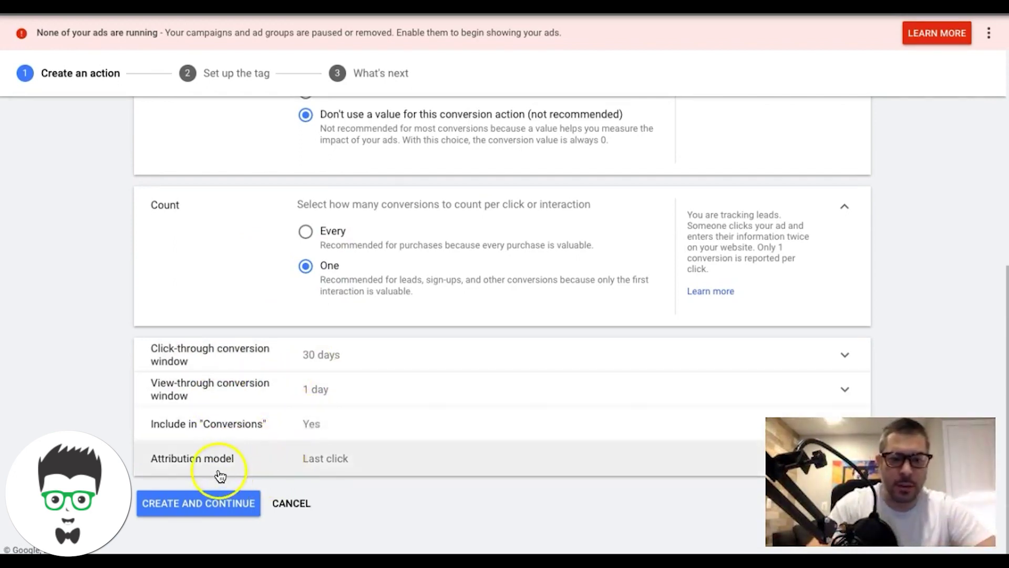
pyautogui.click(207, 506)
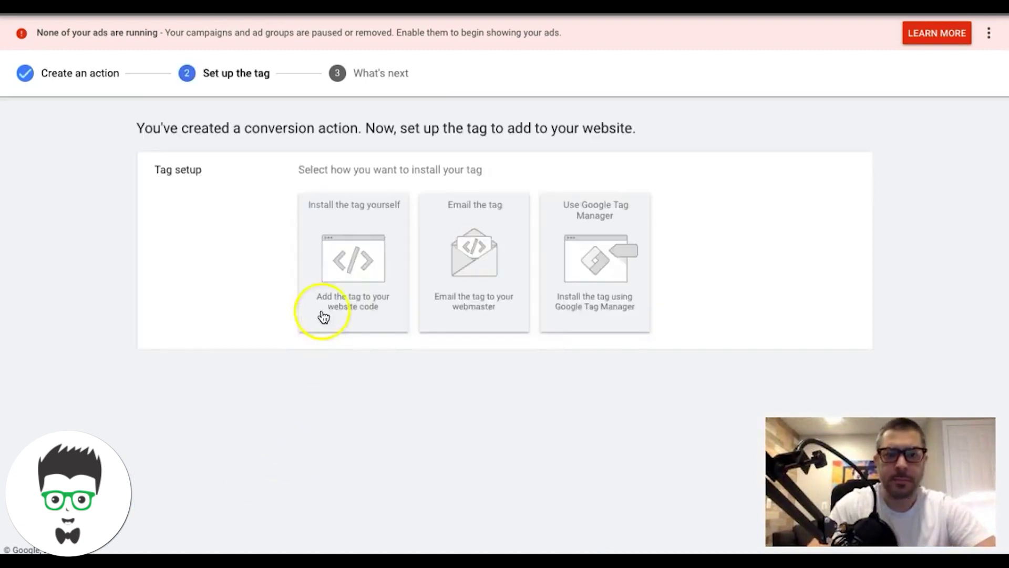
pyautogui.click(361, 257)
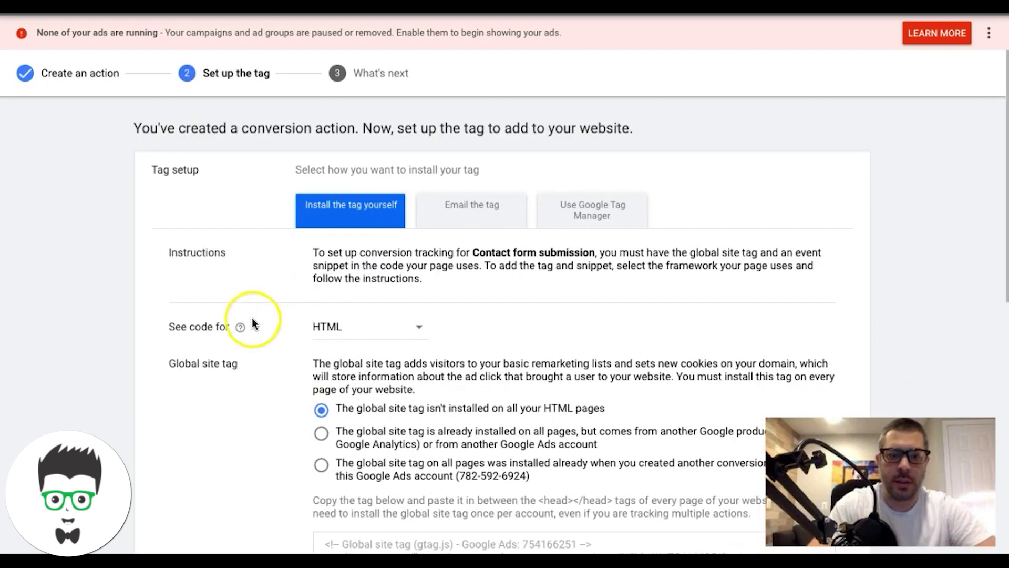
# - Examine the global site tag options and highlight the tag code meant for every page of the website
pyautogui.scroll(-5, 253, 323)
pyautogui.click(370, 323)
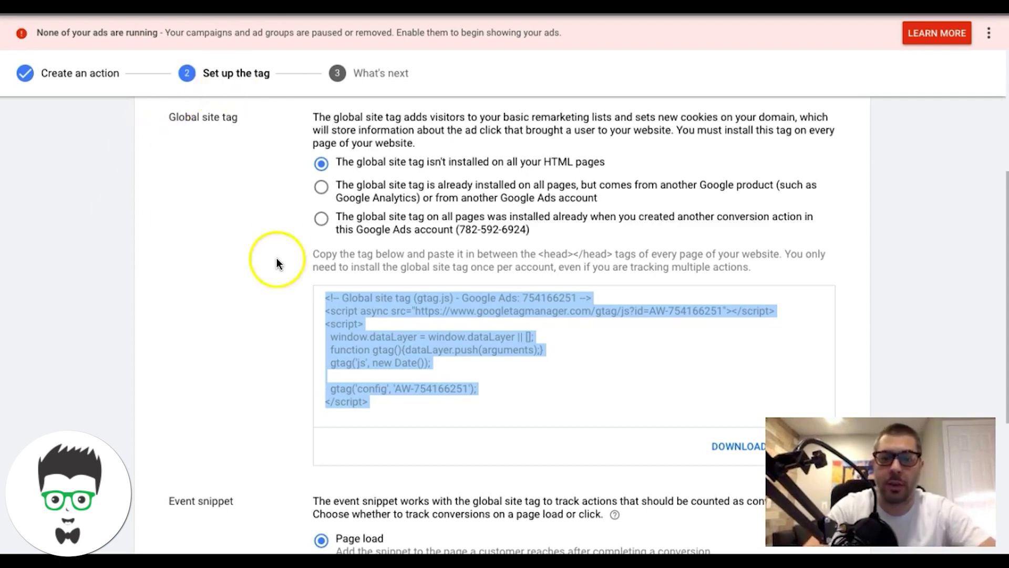
pyautogui.click(343, 316)
pyautogui.click(382, 319)
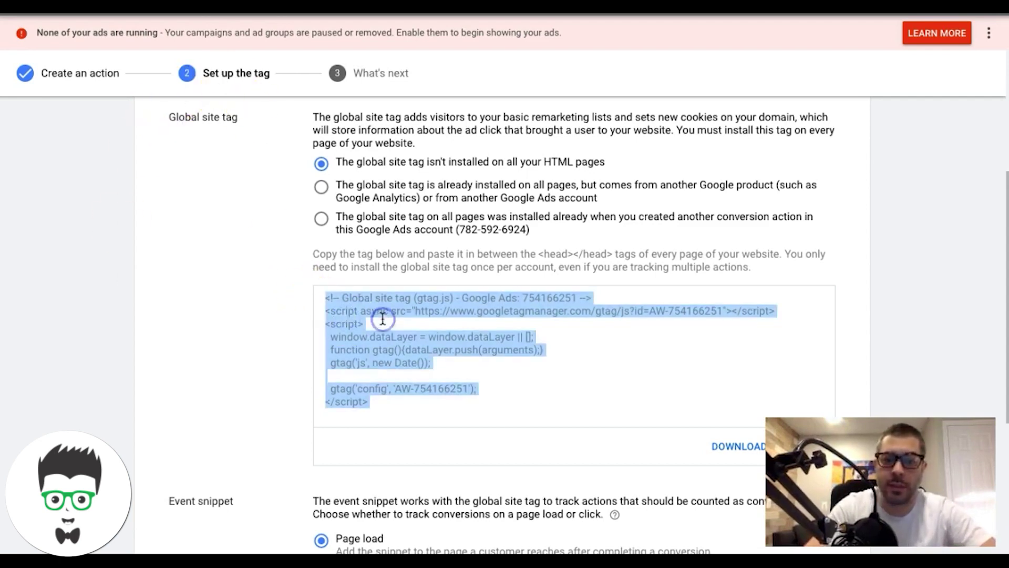
pyautogui.click(339, 319)
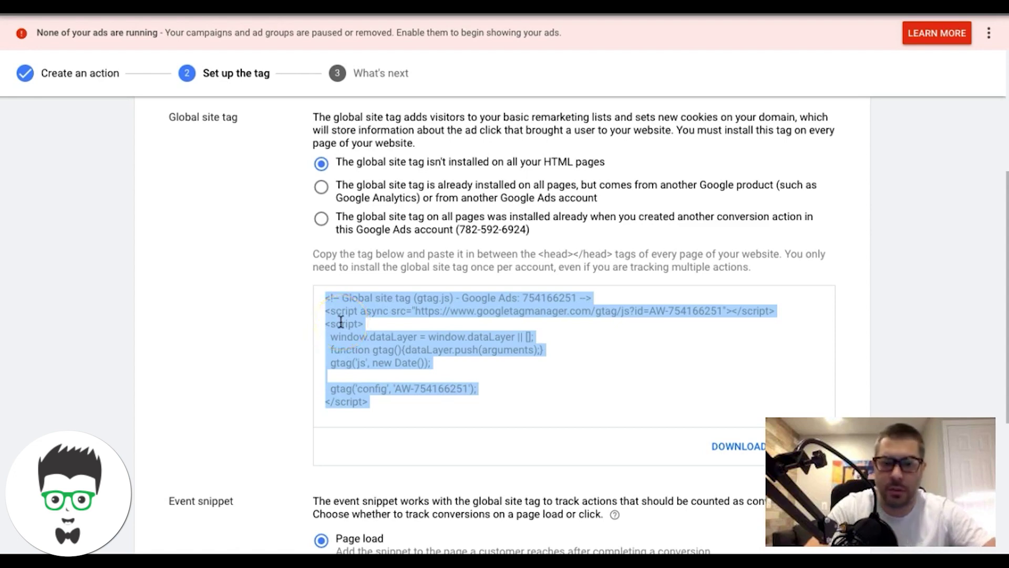
pyautogui.click(392, 320)
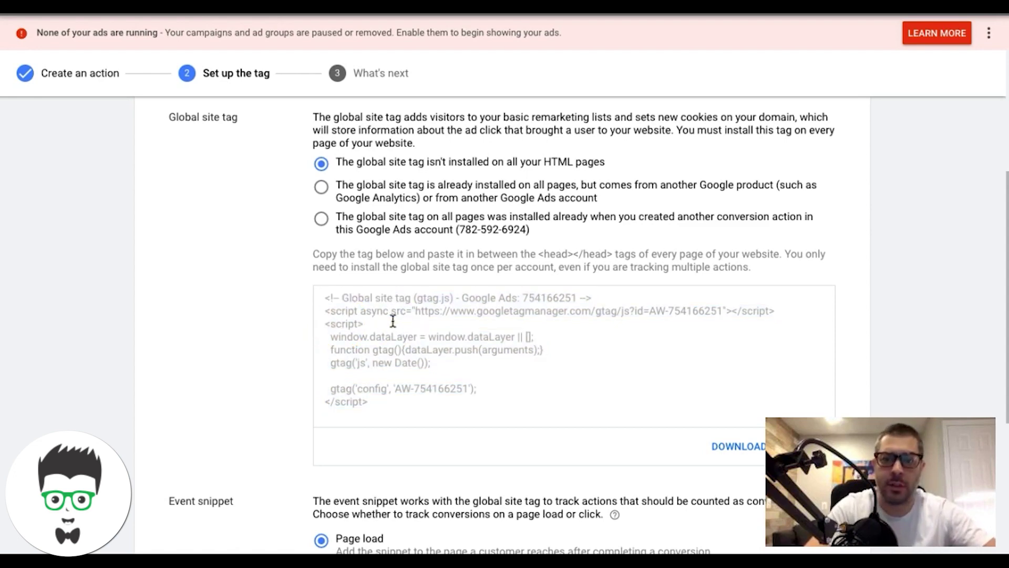
pyautogui.click(435, 341)
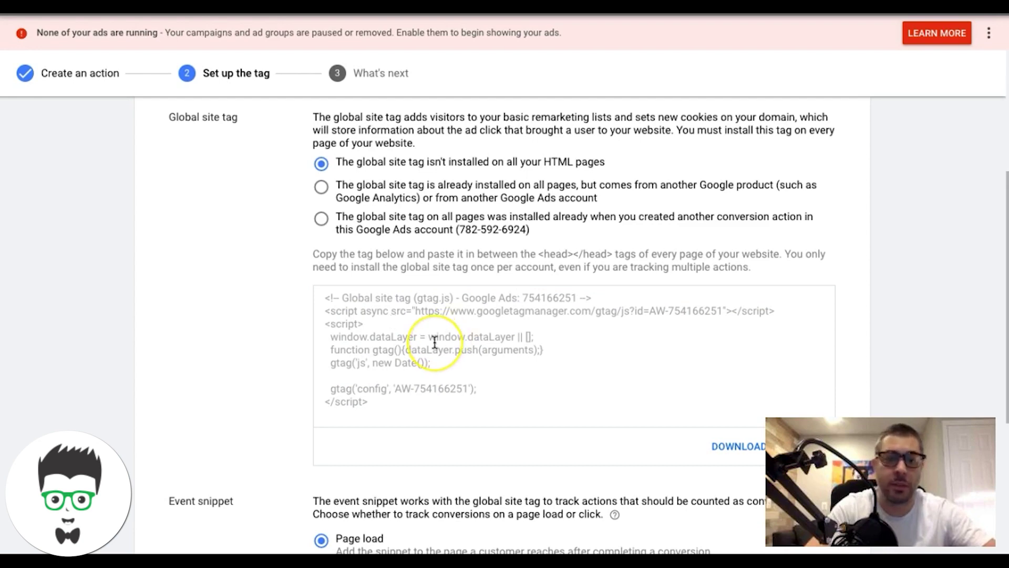
pyautogui.click(250, 303)
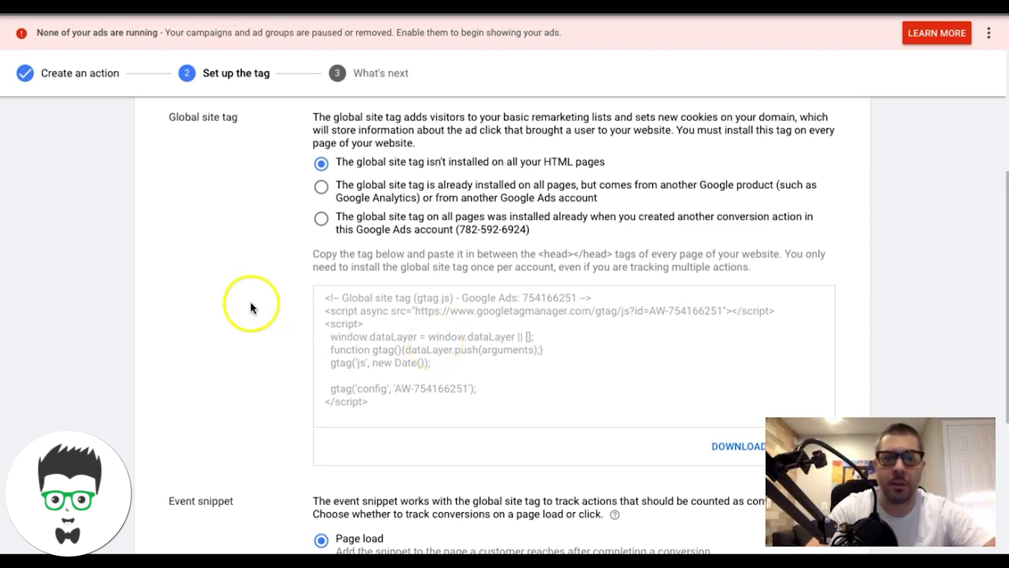
# - Review the page load event snippet for Contact form submission and select its code
pyautogui.scroll(-5, 228, 269)
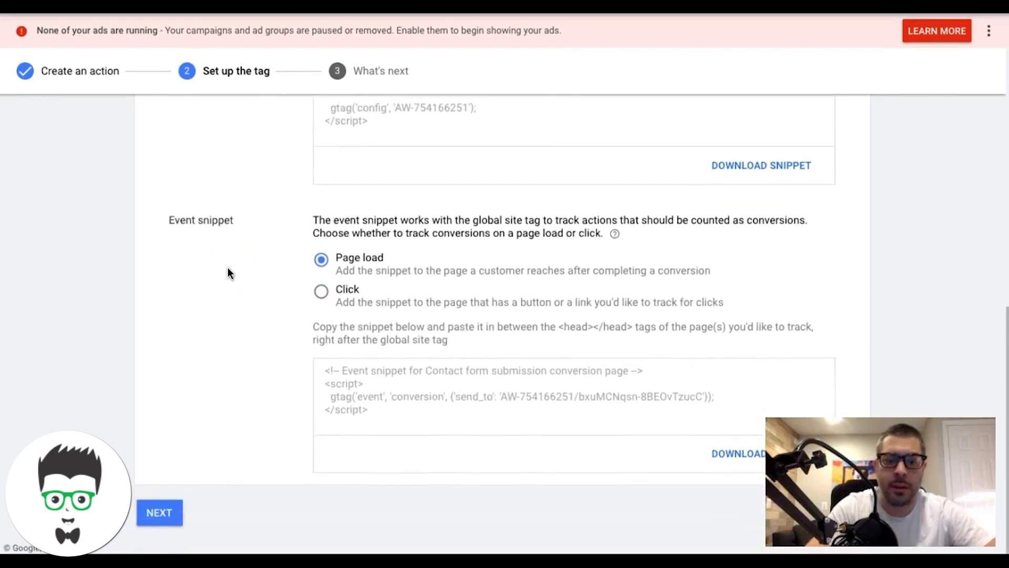
pyautogui.click(393, 389)
pyautogui.click(243, 354)
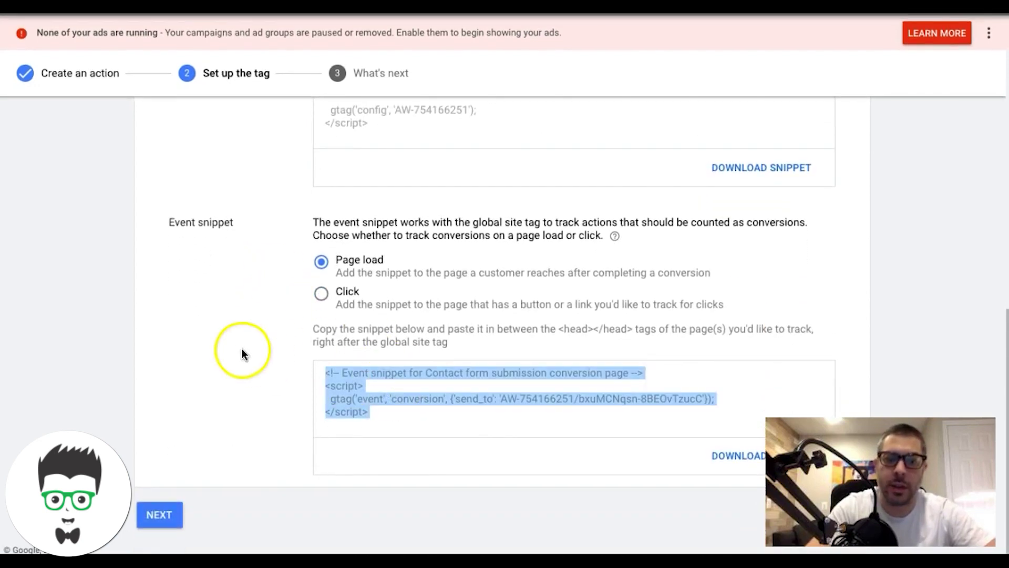
pyautogui.click(373, 390)
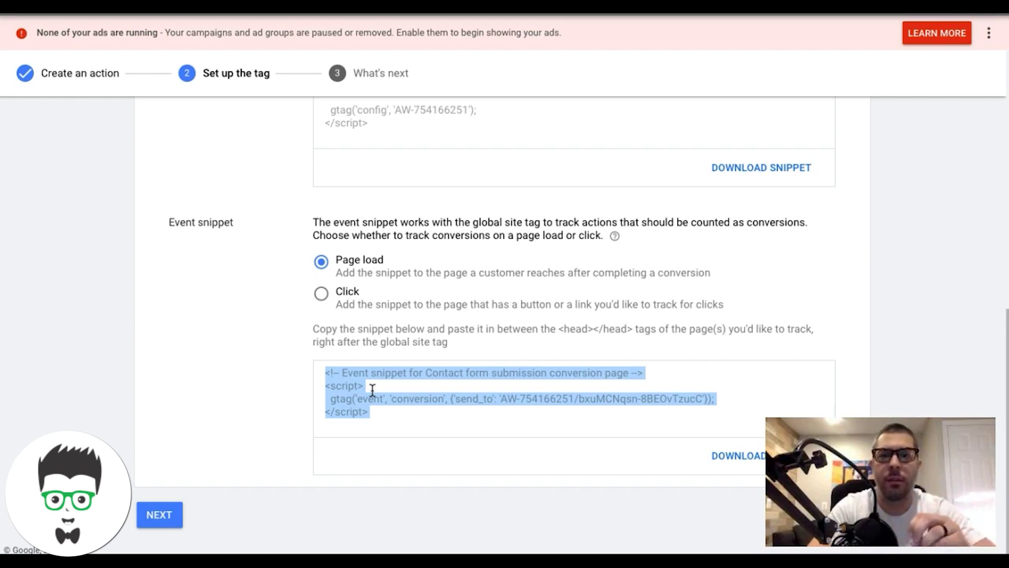
# - Finish the tag setup for the Contact form submission conversion and return to the list of conversion actions
pyautogui.click(217, 323)
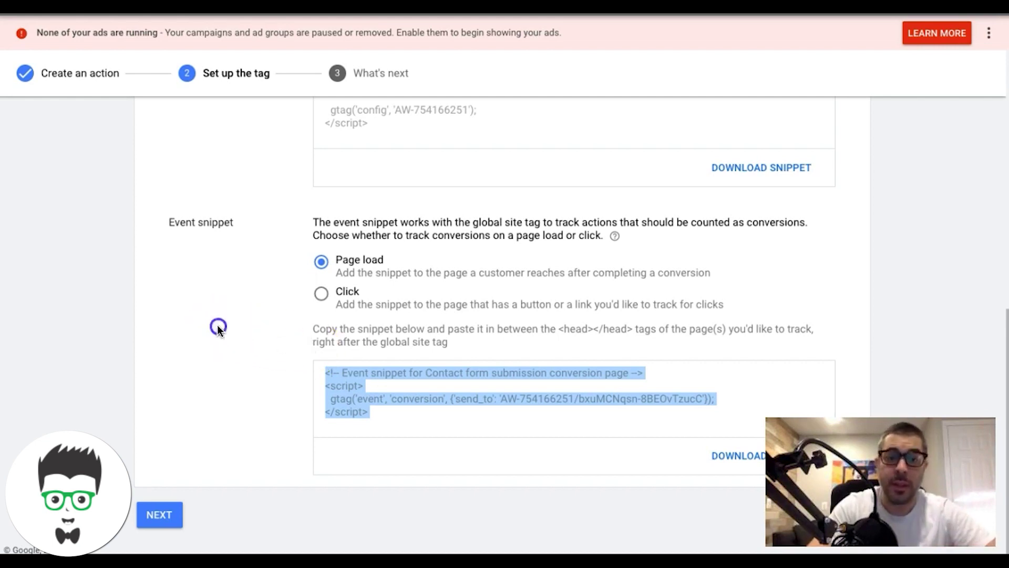
pyautogui.click(167, 512)
pyautogui.click(167, 327)
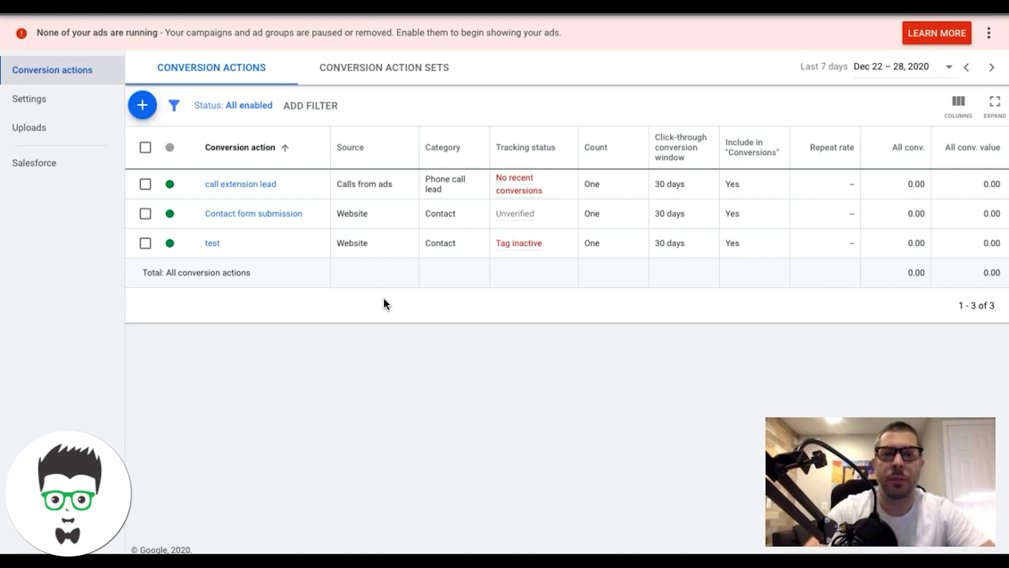
pyautogui.click(464, 365)
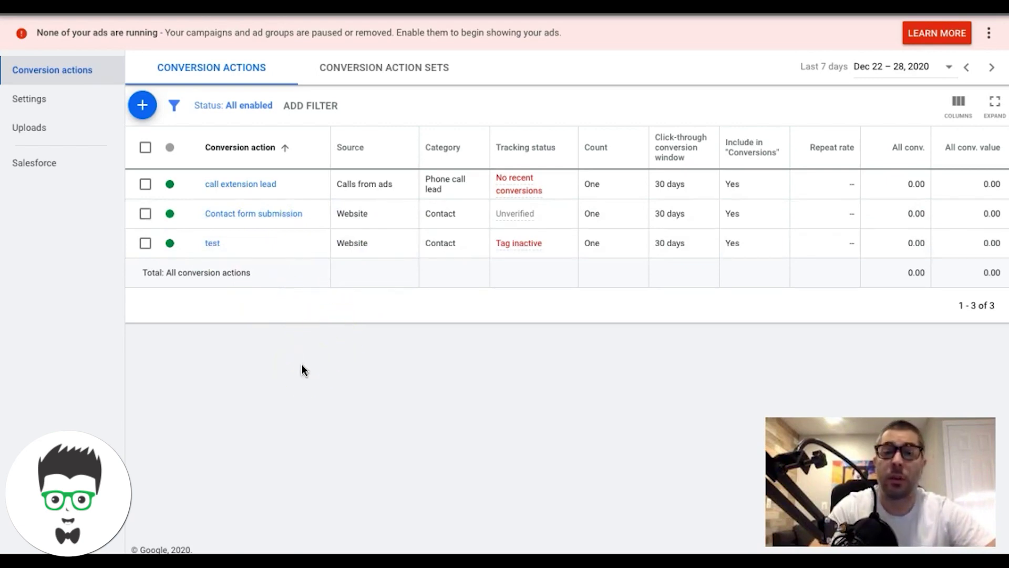
# - Start a new phone calls conversion action that tracks calls to a phone number on the website
pyautogui.click(143, 105)
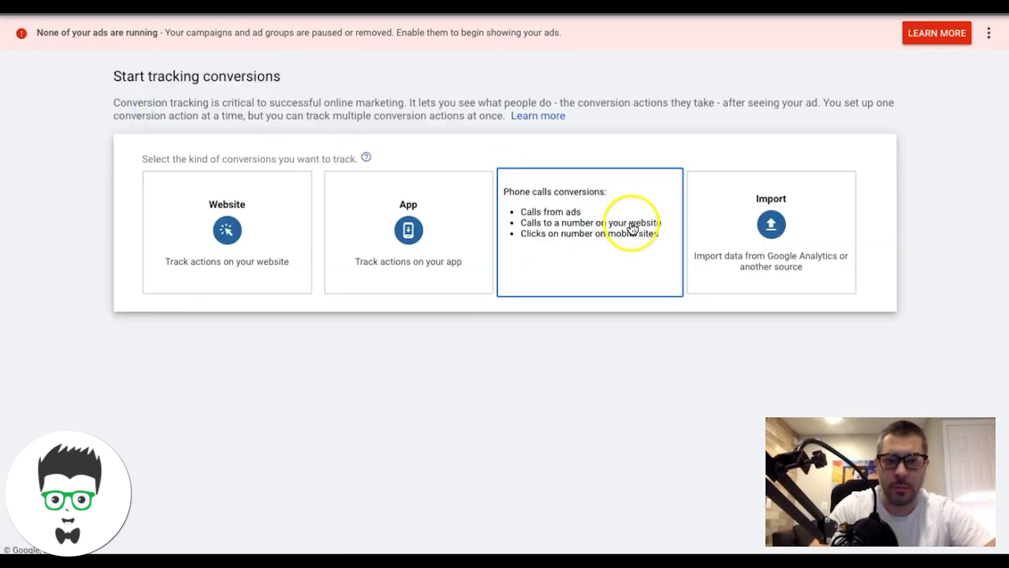
pyautogui.click(622, 226)
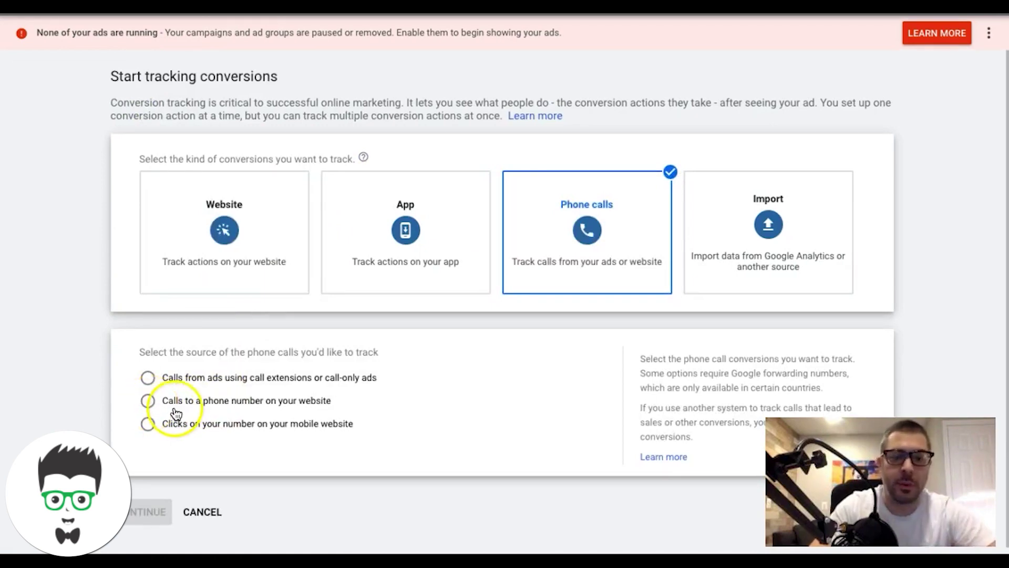
pyautogui.click(148, 401)
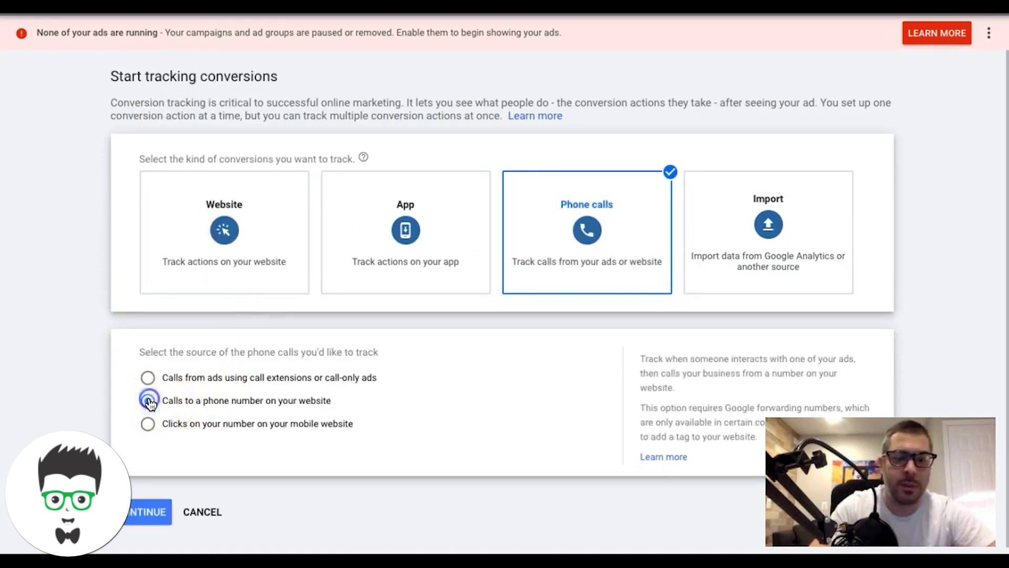
pyautogui.click(147, 513)
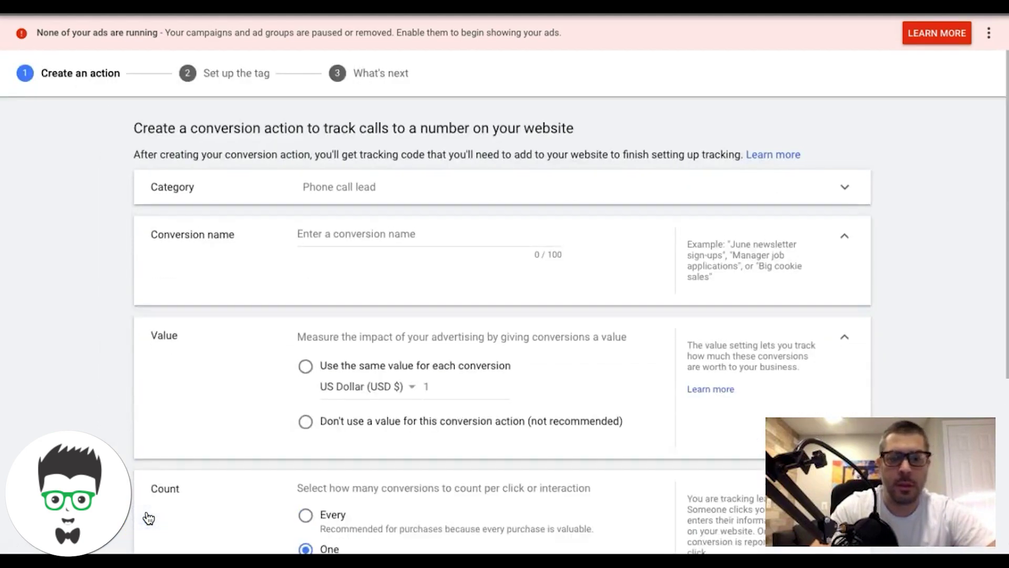
# - Name the conversion action "calls from website" and choose not to use a value for it
pyautogui.click(325, 236)
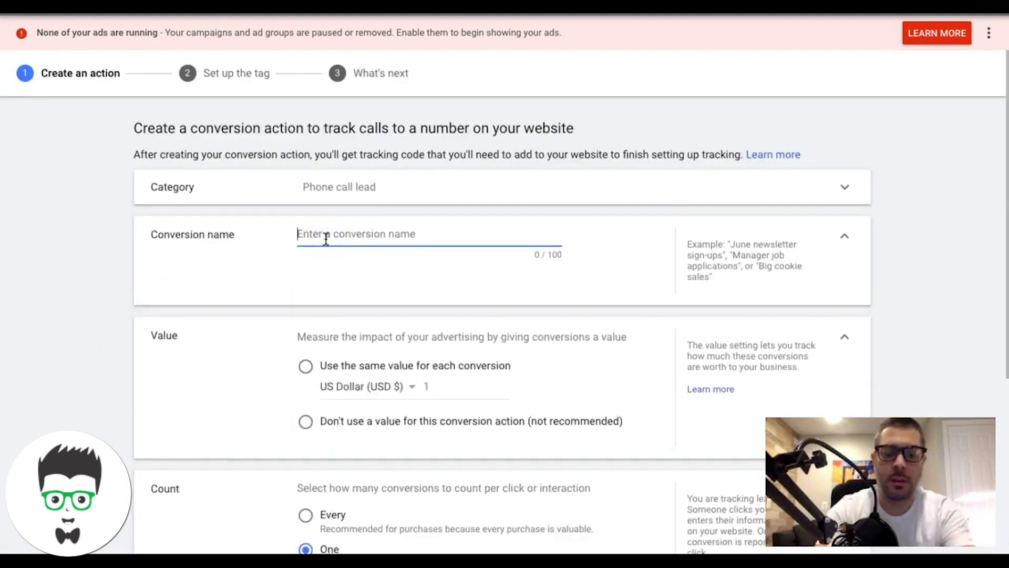
pyautogui.write('calls from website')
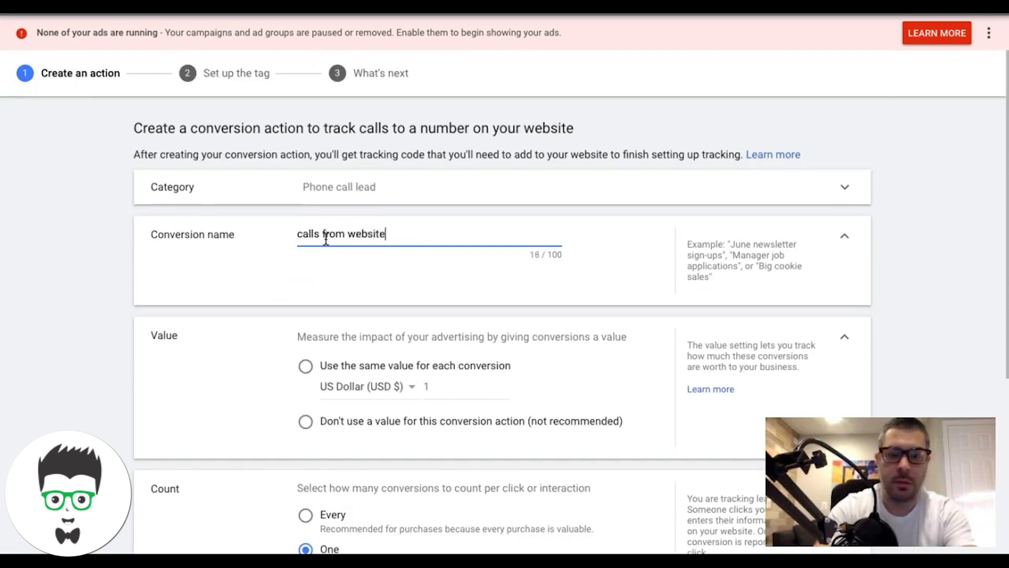
pyautogui.click(305, 421)
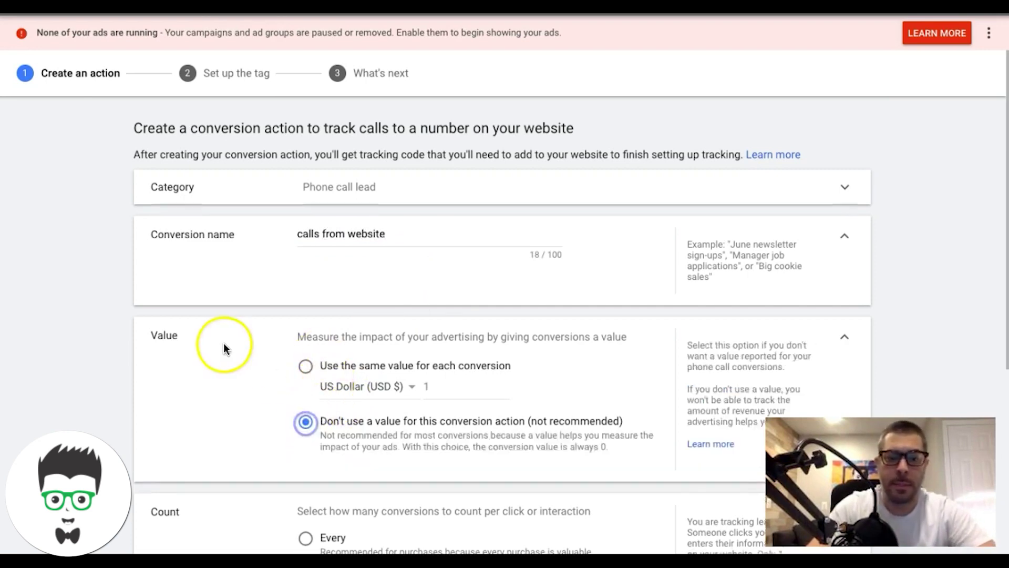
# - Set the minimum call length that counts as a conversion to 1 second
pyautogui.scroll(-4, 223, 347)
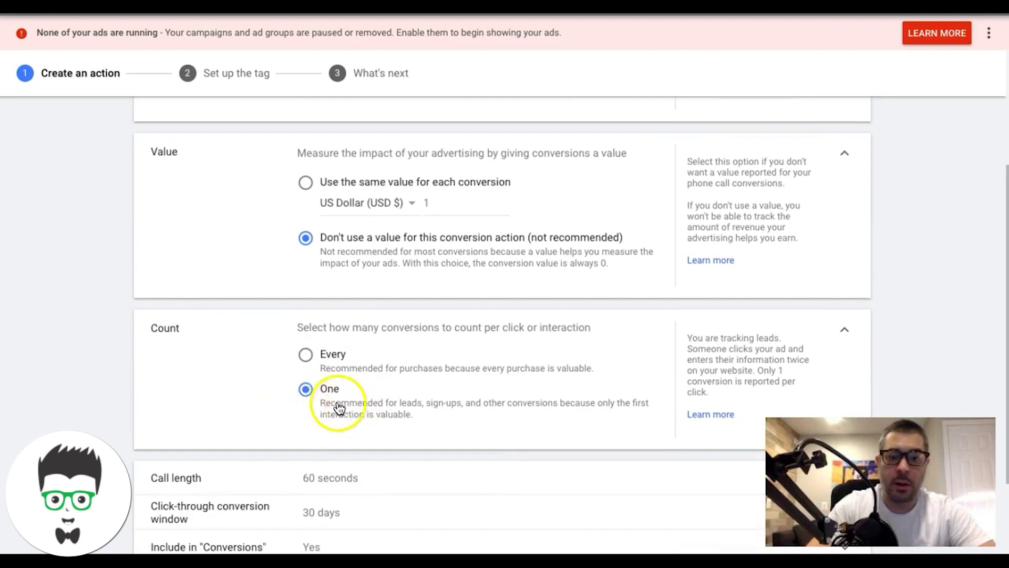
pyautogui.scroll(-3, 95, 343)
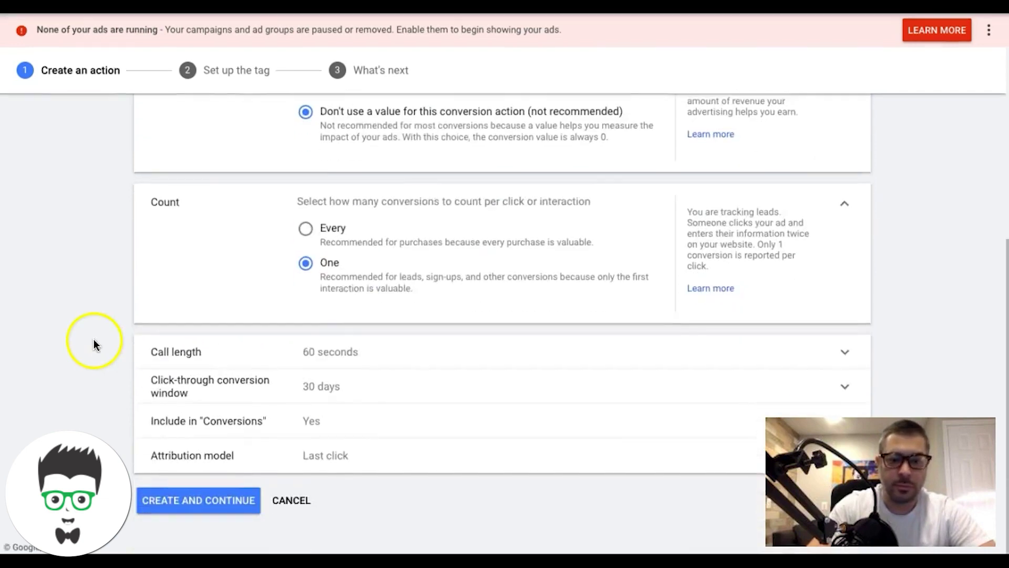
pyautogui.click(308, 359)
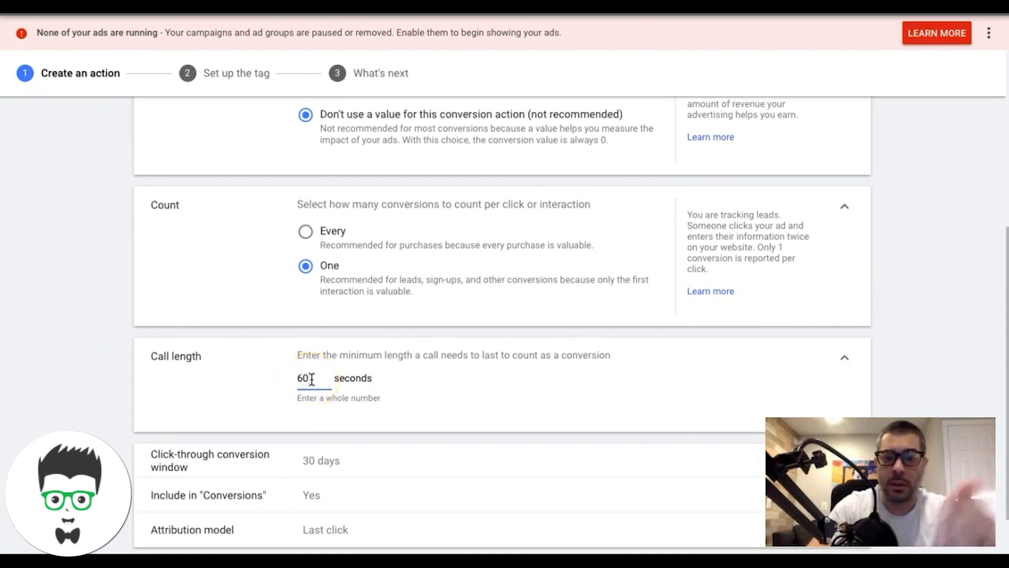
pyautogui.moveTo(310, 378); pyautogui.dragTo(269, 378)
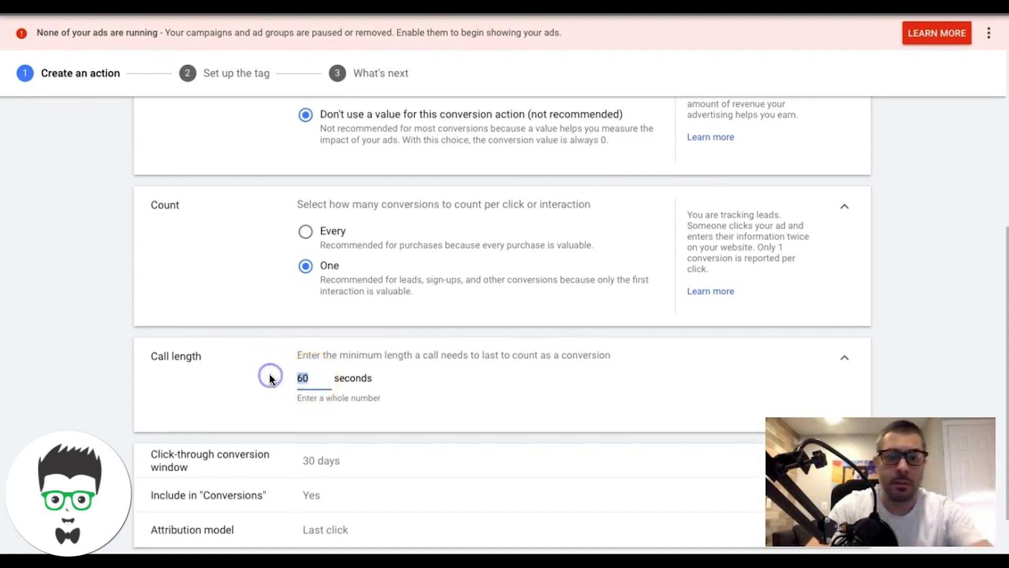
pyautogui.write('1')
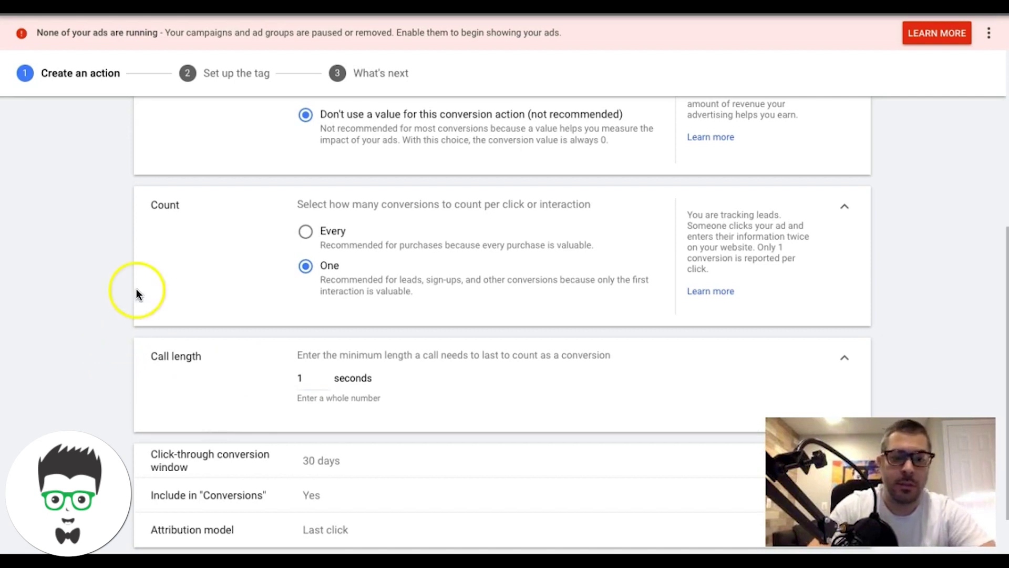
# - Create the calls from website conversion action and choose to install its tag yourself
pyautogui.scroll(-2, 136, 293)
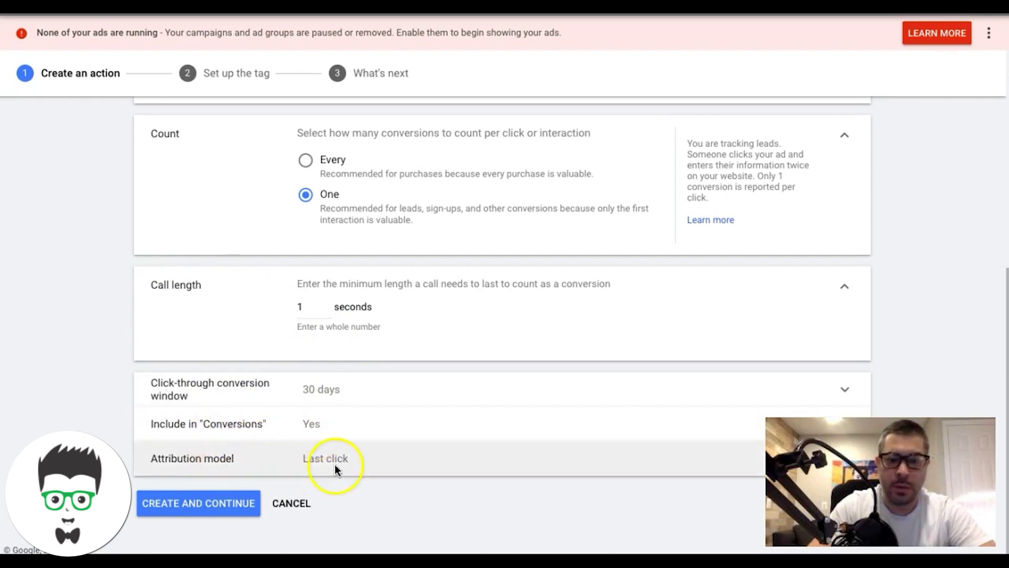
pyautogui.click(216, 506)
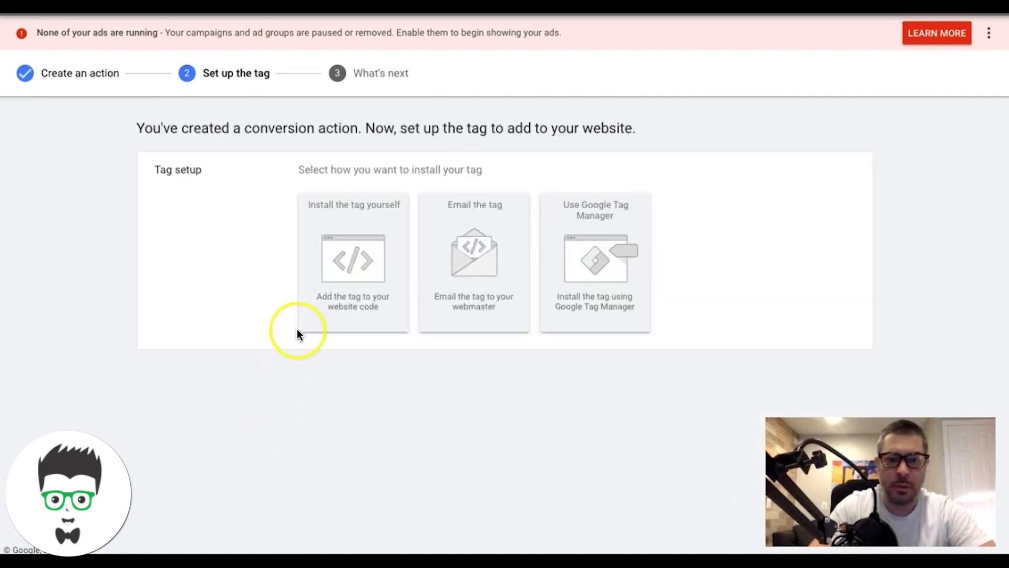
pyautogui.click(345, 260)
# - Enter the business phone number as it appears on the website and create the phone snippet from it
pyautogui.scroll(-3, 221, 307)
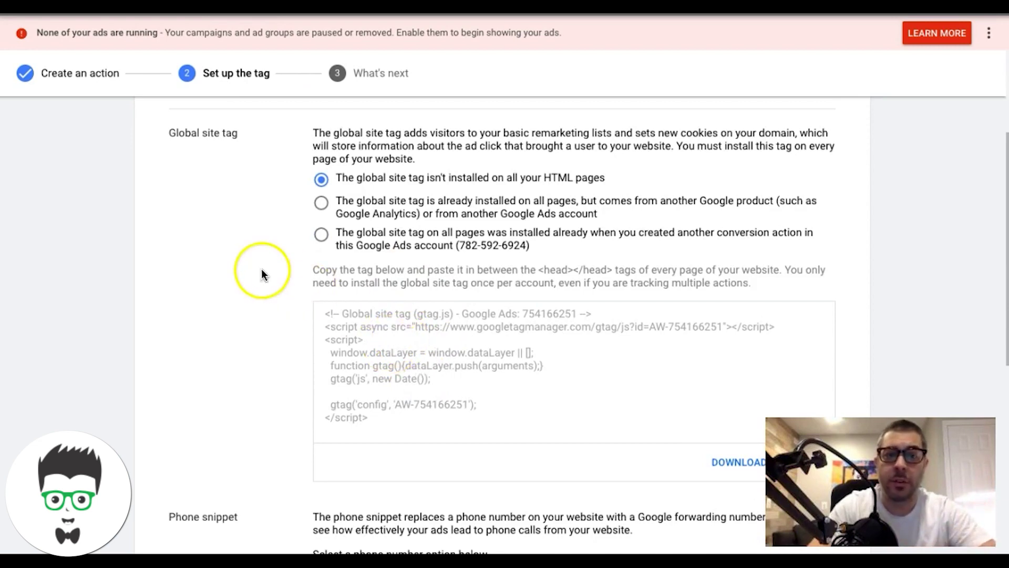
pyautogui.scroll(-1, 342, 282)
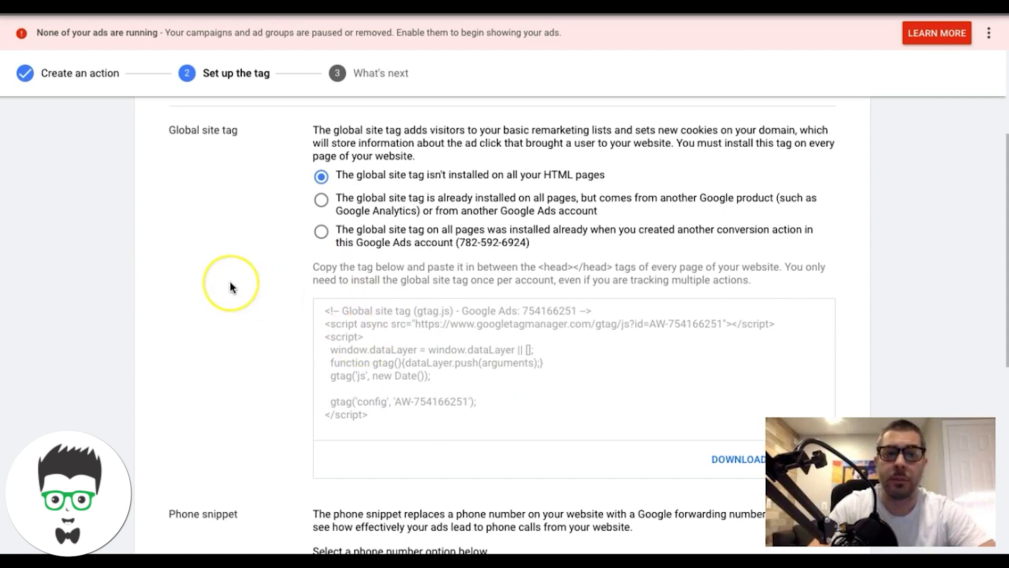
pyautogui.scroll(-8, 229, 286)
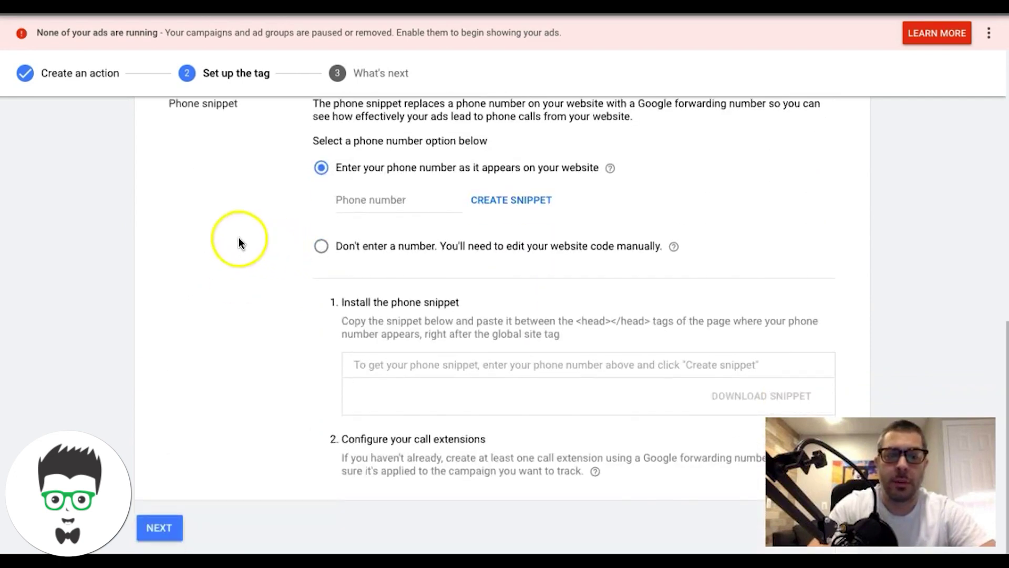
pyautogui.scroll(1, 239, 236)
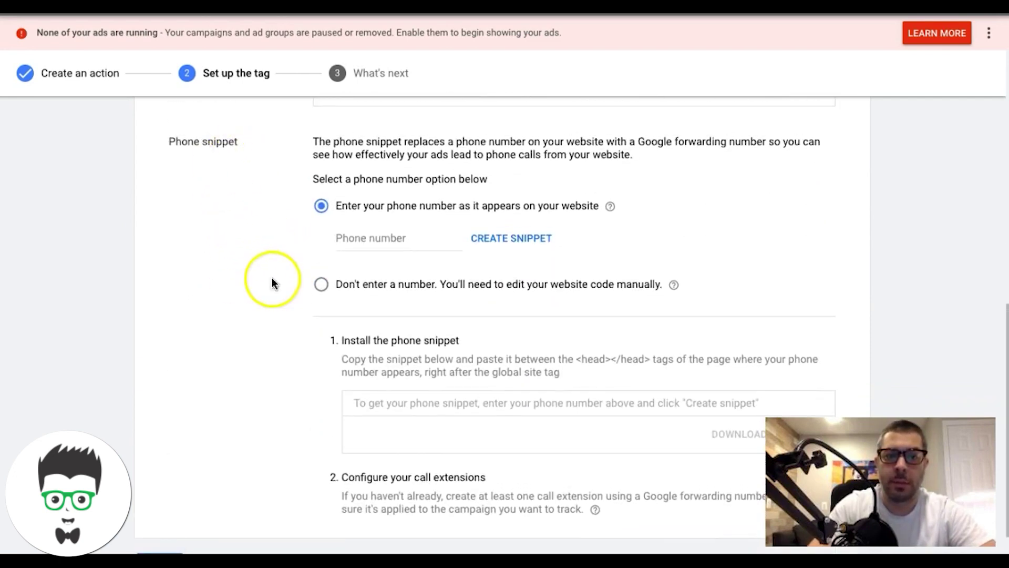
pyautogui.click(363, 236)
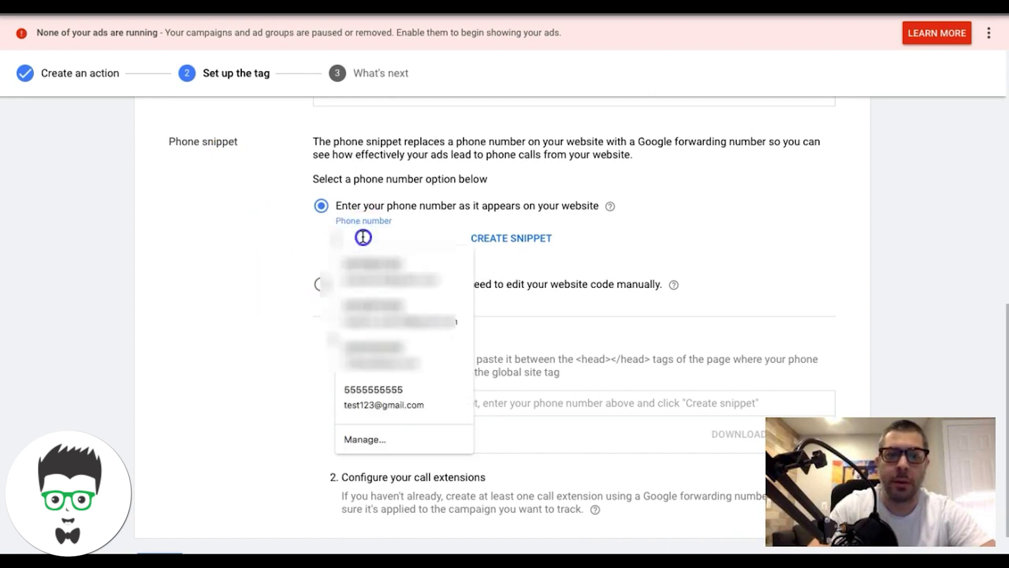
pyautogui.write('123')
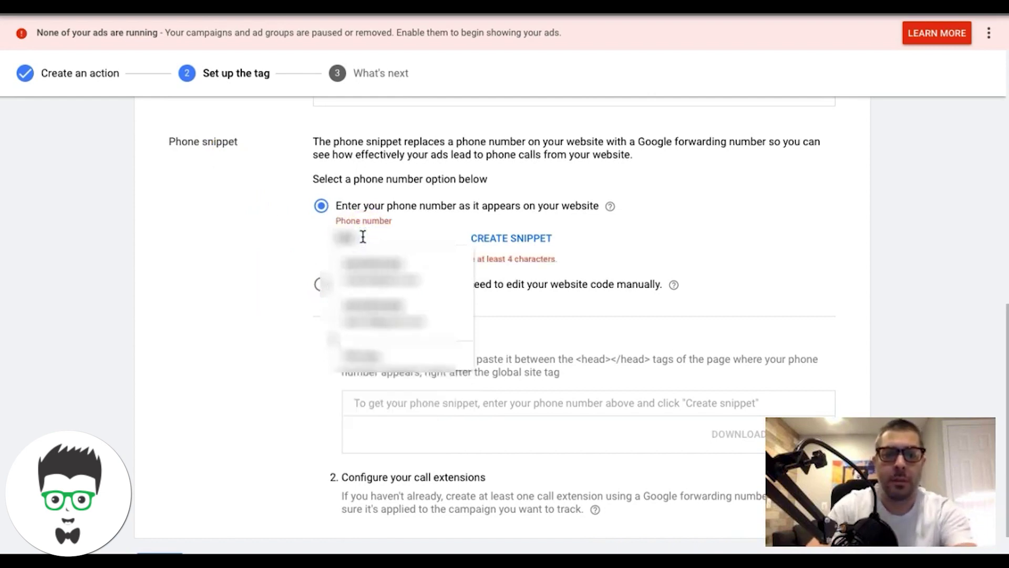
pyautogui.click(390, 265)
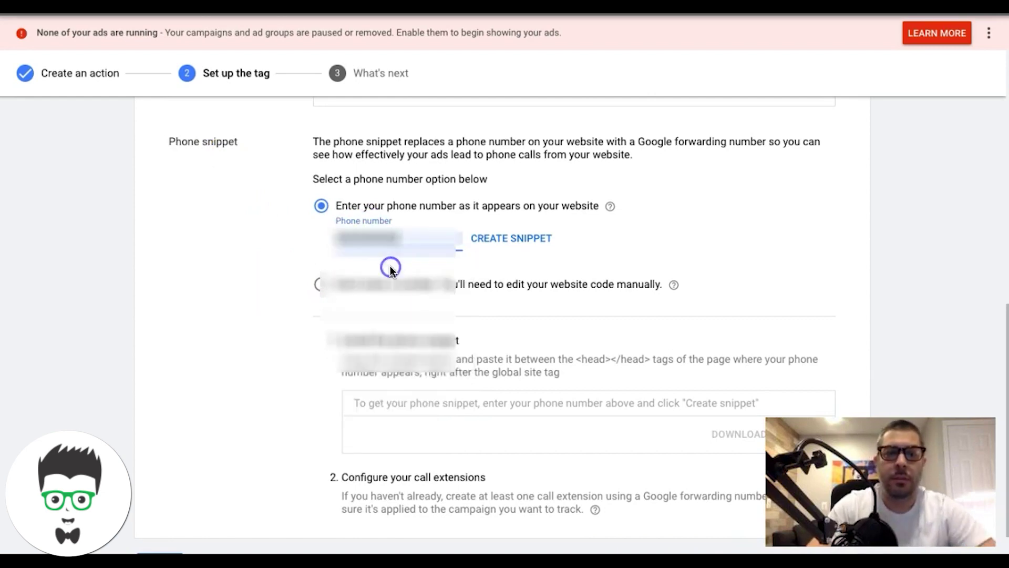
pyautogui.click(509, 241)
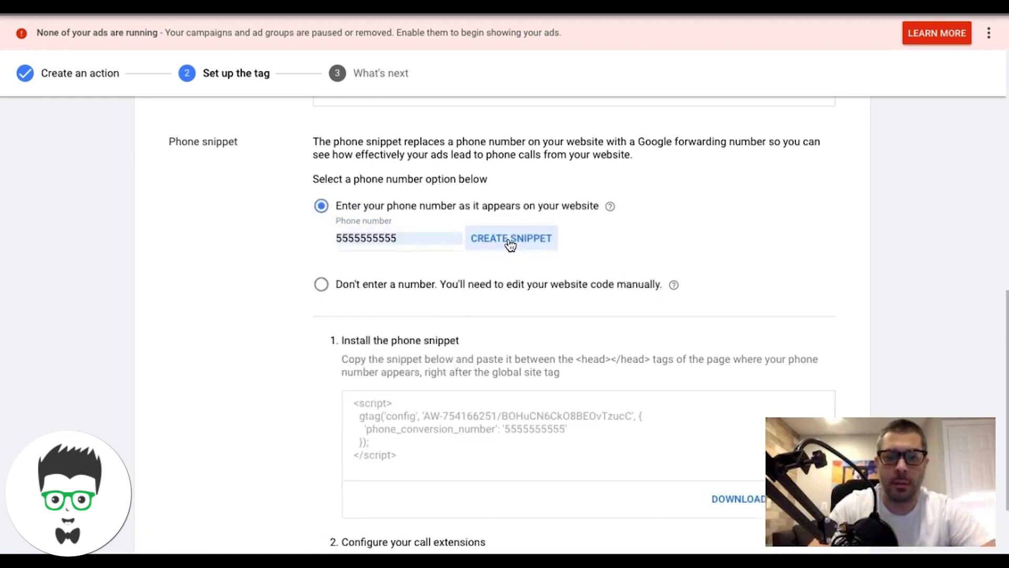
# - Review the phone snippet code and the phone number it is built from, highlighting the code meant for the website
pyautogui.scroll(-3, 250, 254)
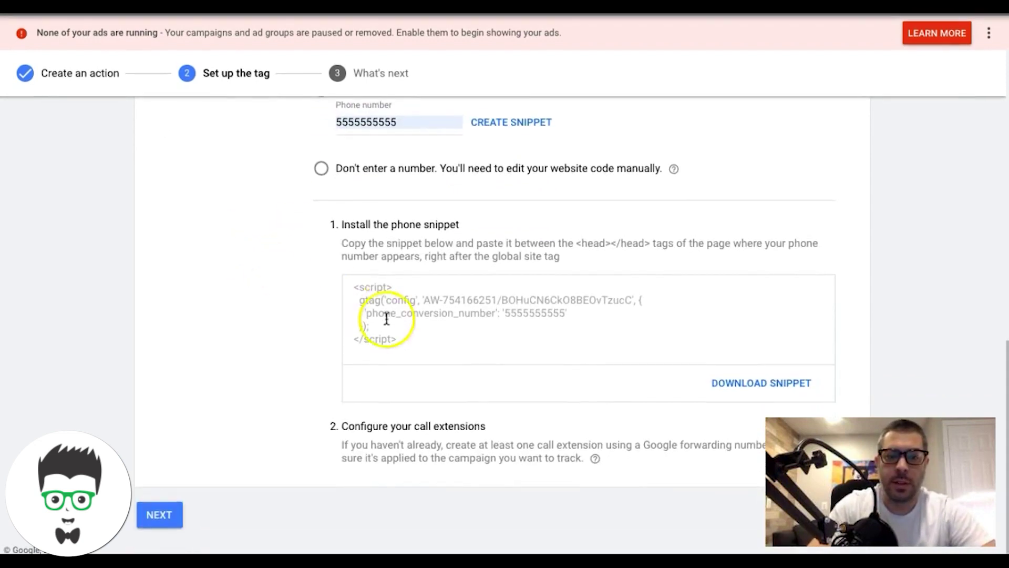
pyautogui.click(403, 313)
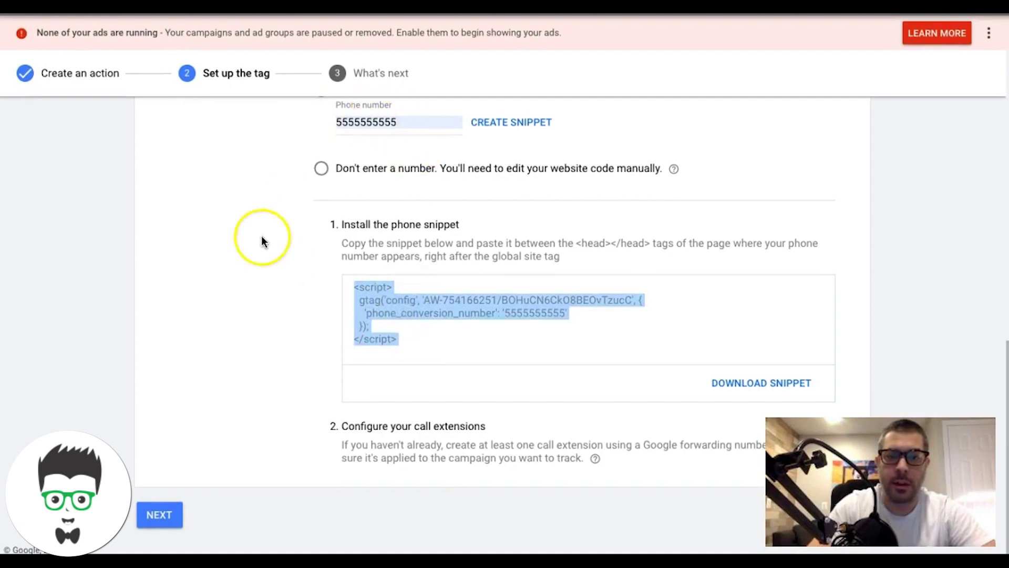
pyautogui.scroll(3, 257, 244)
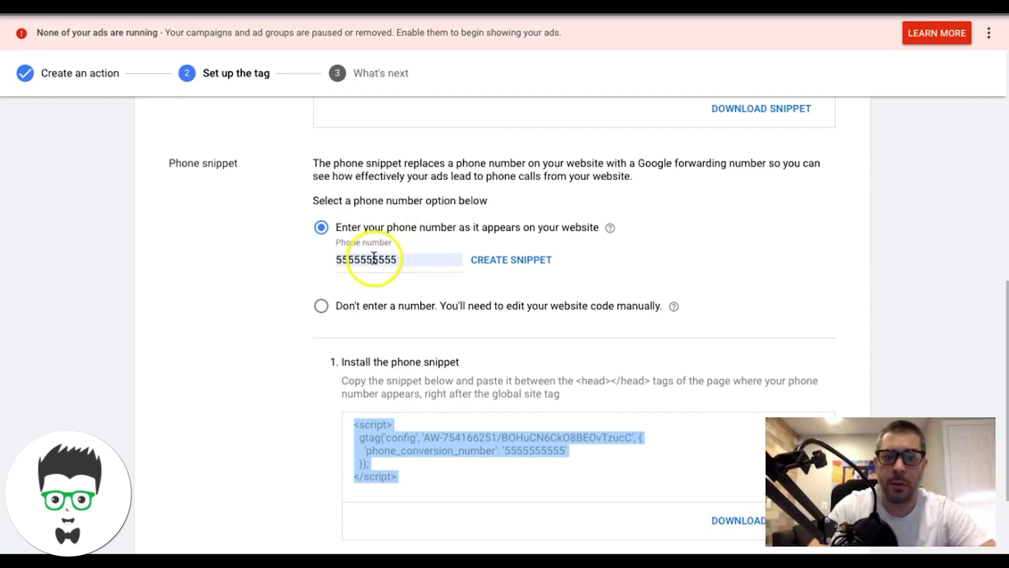
pyautogui.click(374, 258)
pyautogui.doubleClick(374, 258)
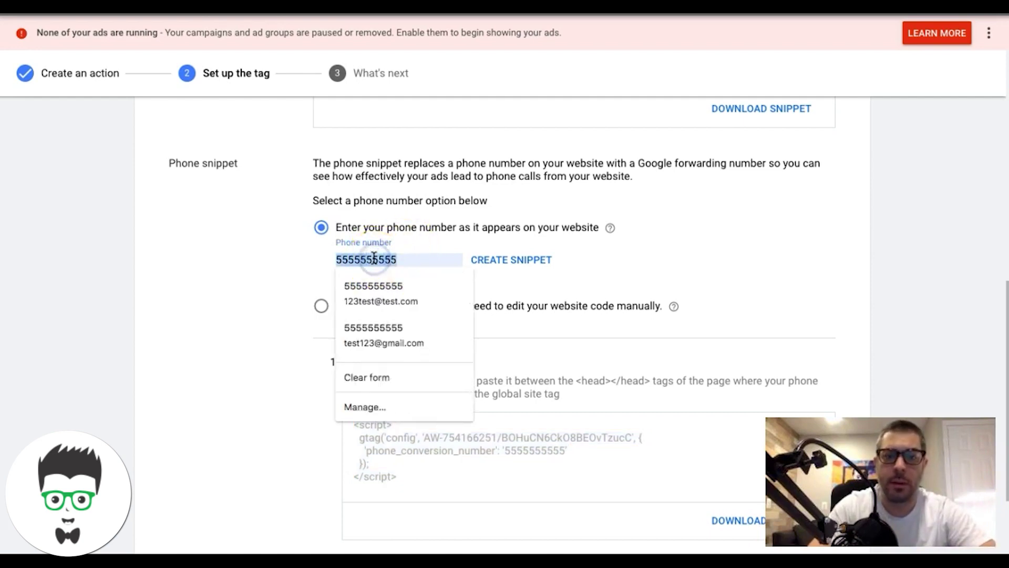
pyautogui.click(261, 268)
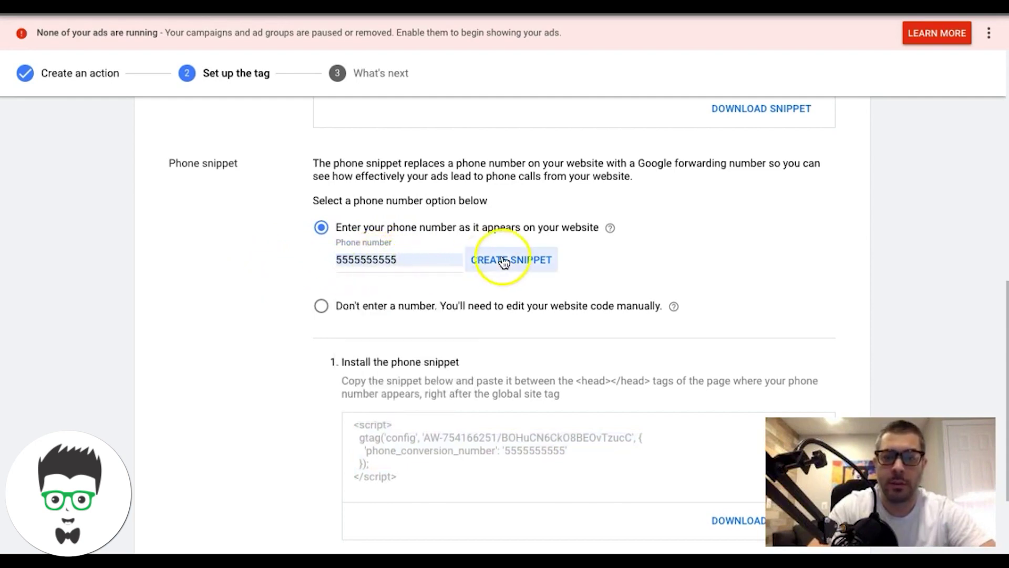
pyautogui.scroll(-3, 285, 345)
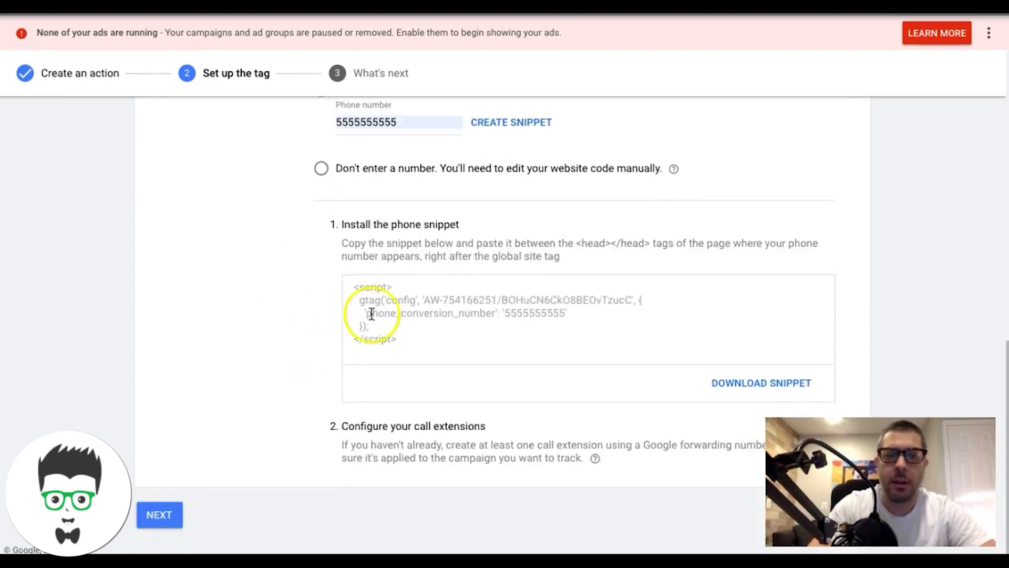
pyautogui.click(408, 318)
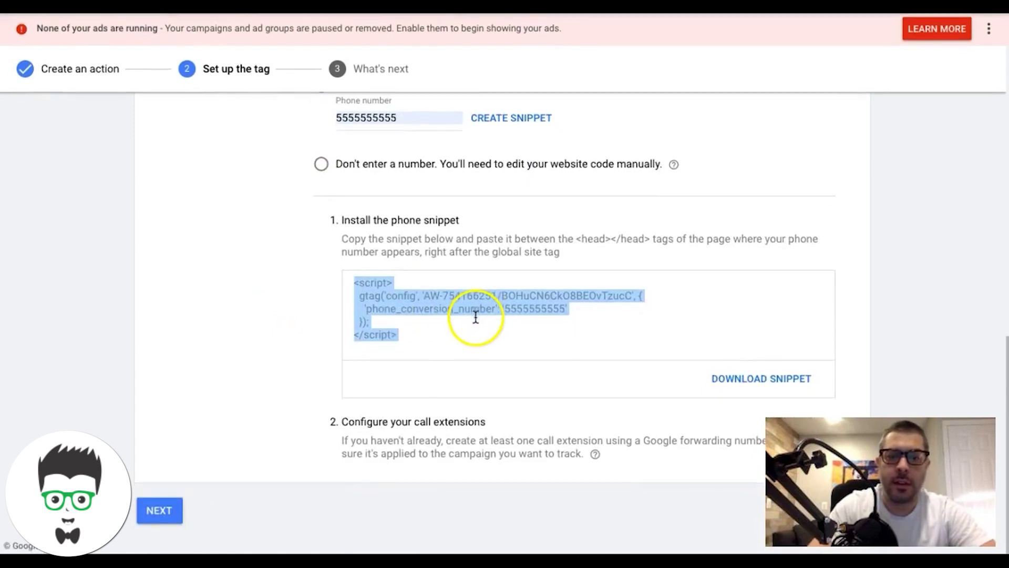
pyautogui.click(412, 304)
pyautogui.click(411, 305)
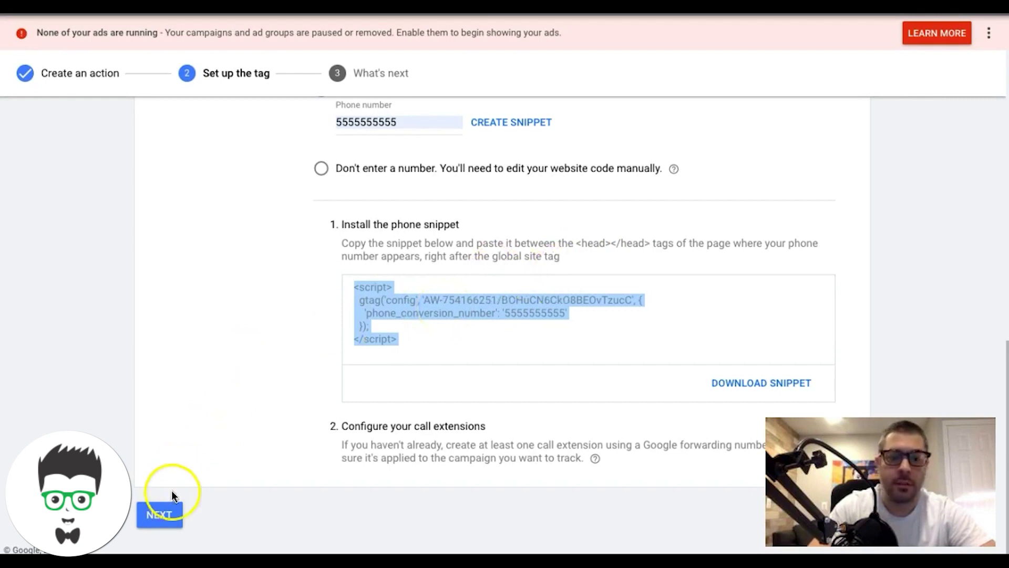
# - Finish setting up the calls from website conversion action and return to the list of conversion actions
pyautogui.click(163, 513)
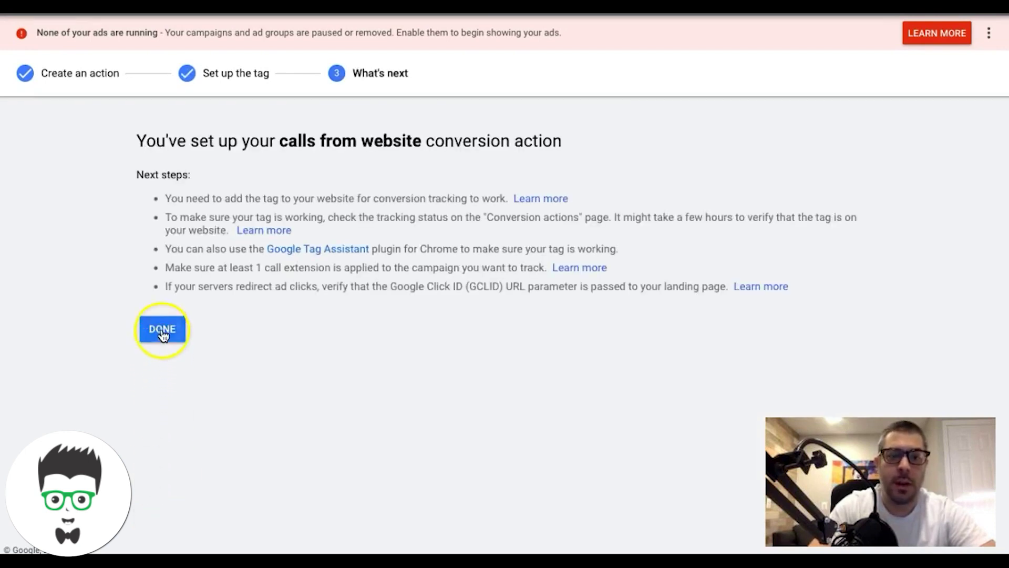
pyautogui.click(163, 329)
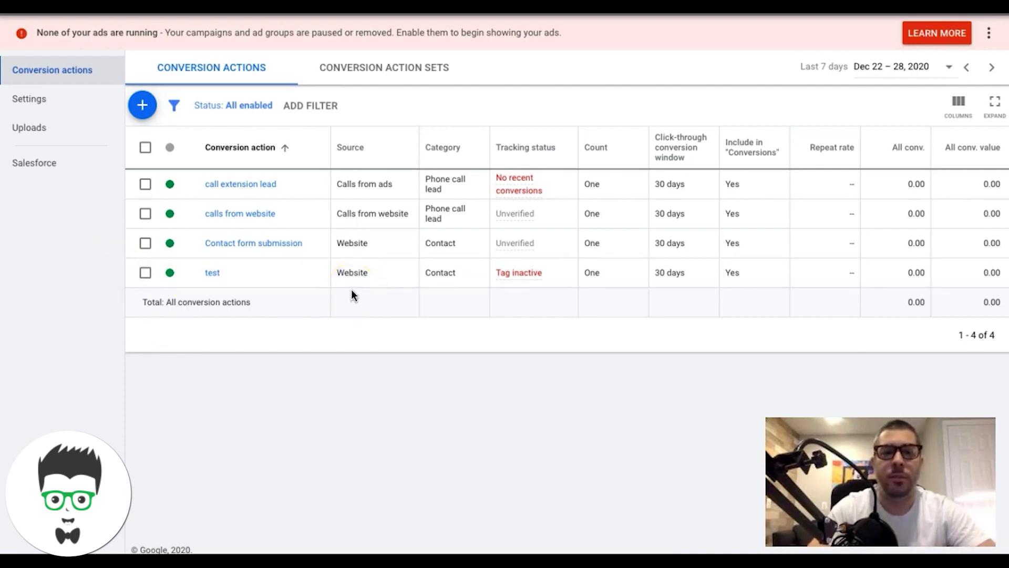
pyautogui.click(413, 378)
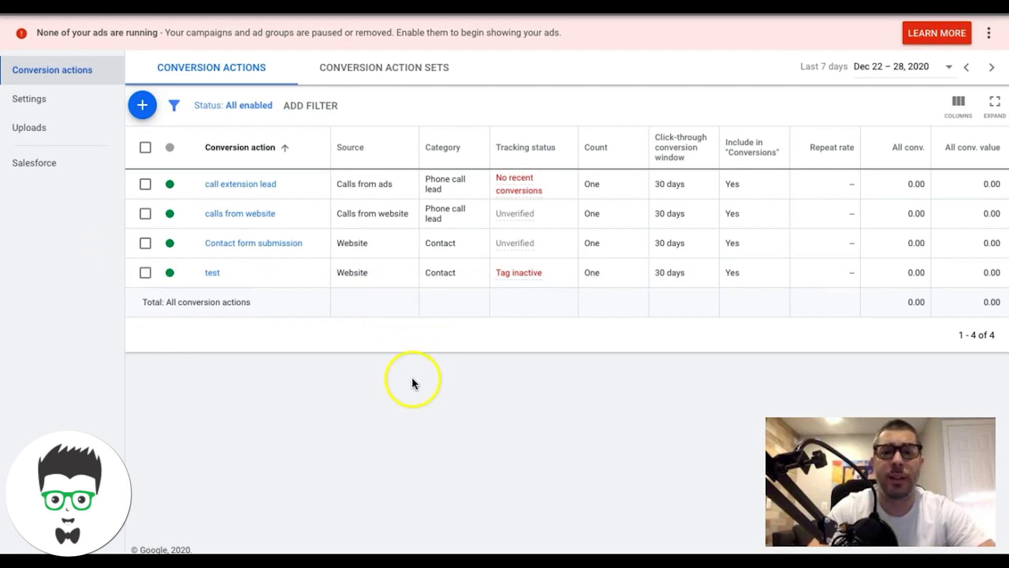